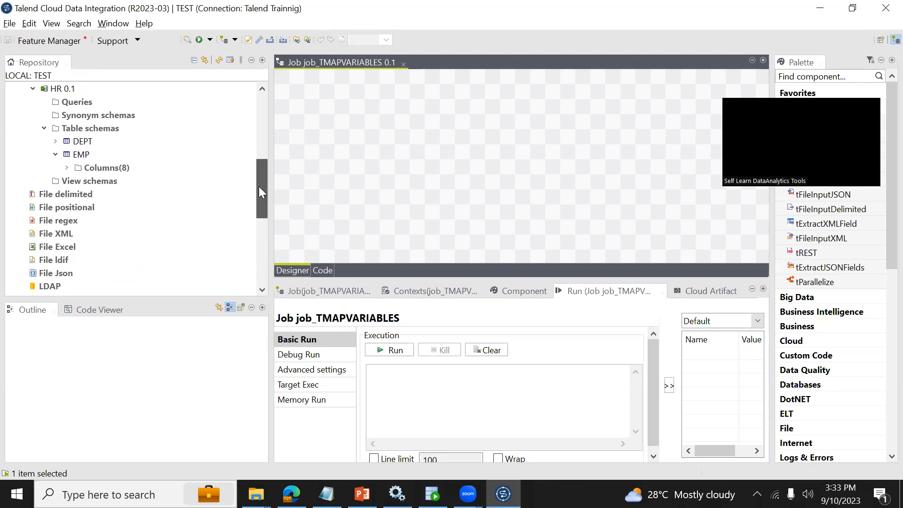
- Place the Oracle EMP table as a tDBInput and the Snowflake SNOW_EMP table as a tDBOutput in the job
left_click_drag(87, 154, 349, 125)
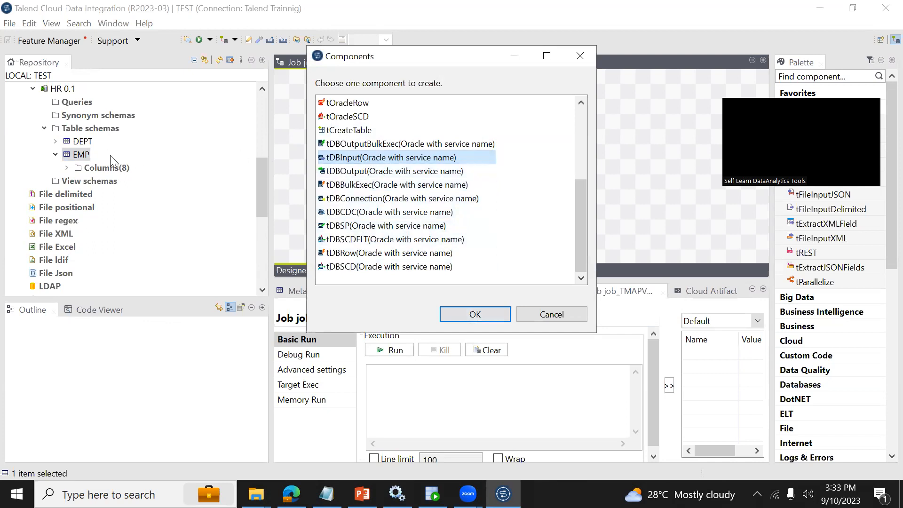
left_click(487, 313)
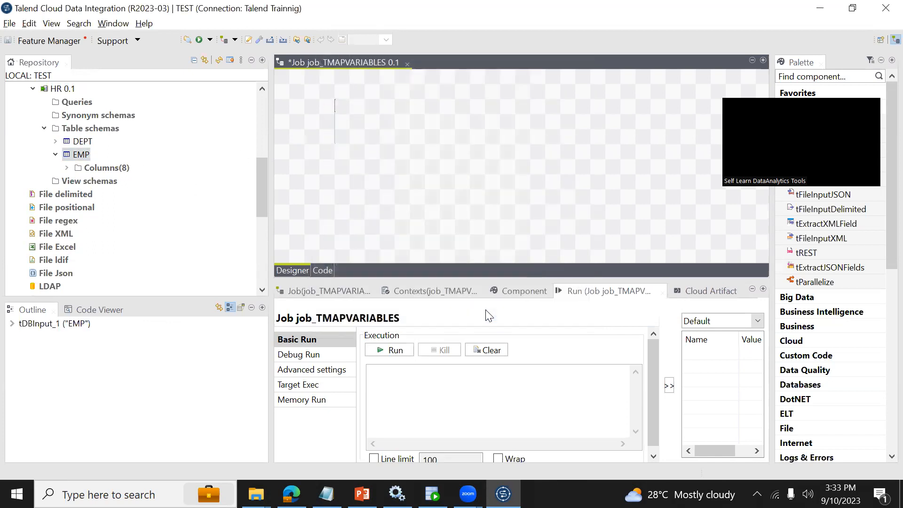
left_click_drag(264, 171, 265, 207)
left_click_drag(91, 183, 588, 128)
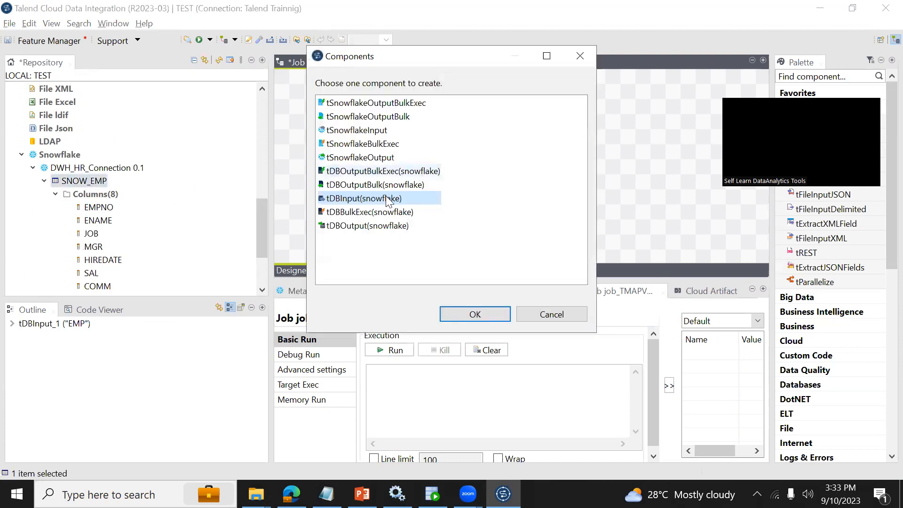
double_click(356, 227)
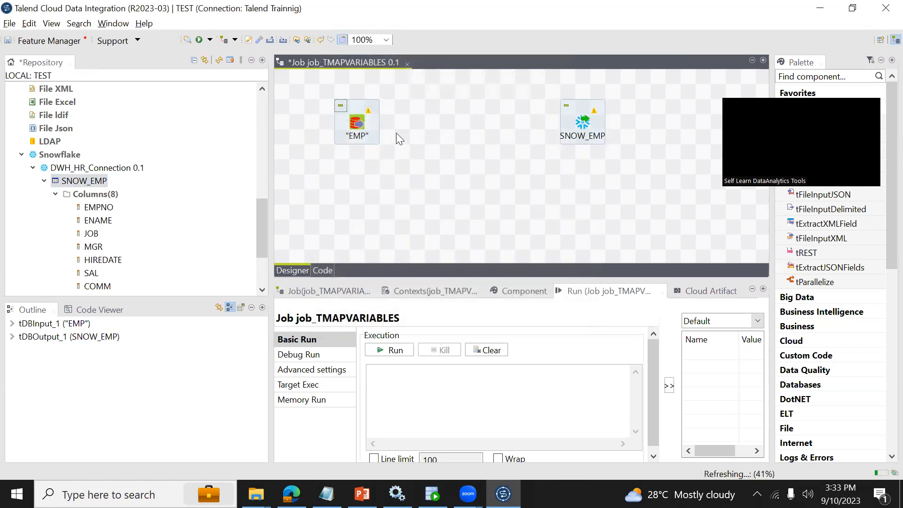
- Add a tMap between the two components and connect EMP to it with a Main row
type("TM")
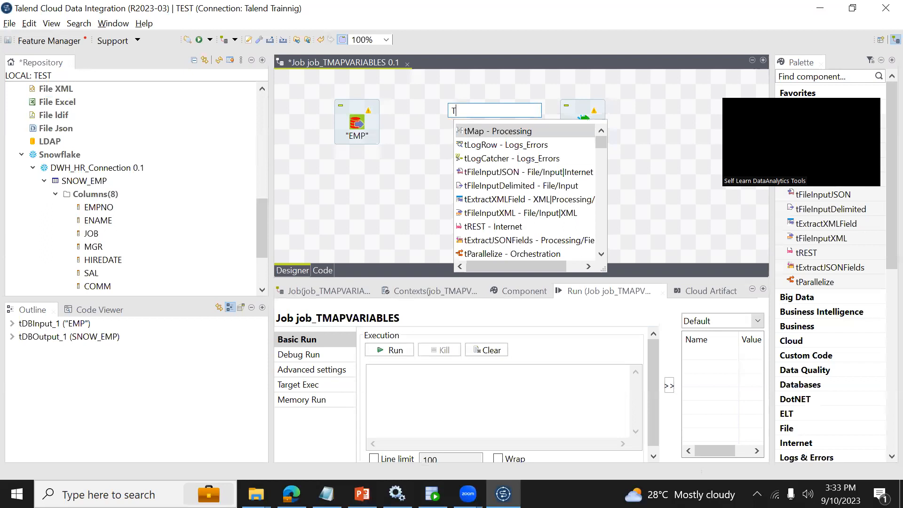
double_click(503, 133)
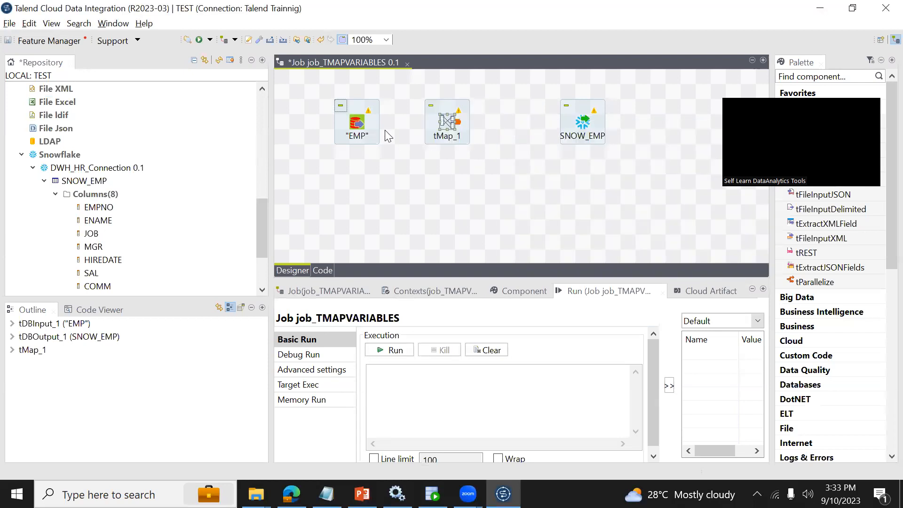
left_click(361, 129)
right_click(361, 129)
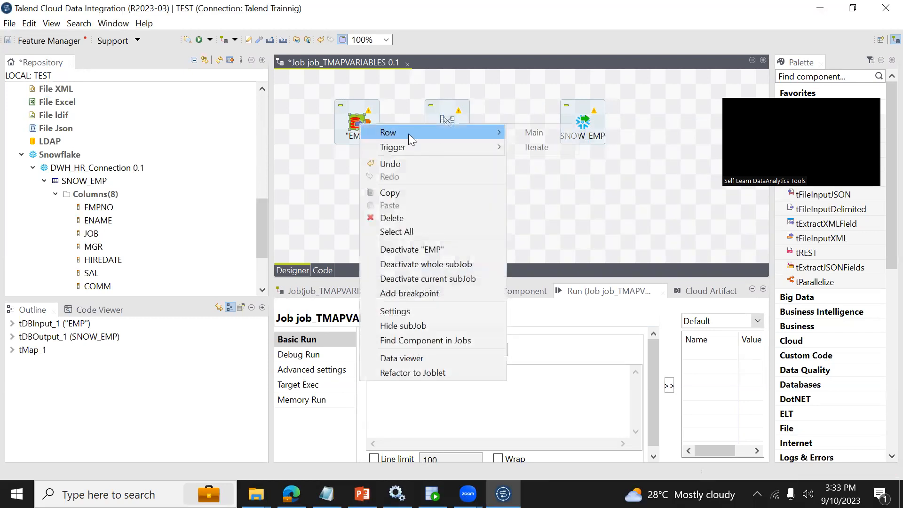
mouse_move(408, 134)
left_click(534, 134)
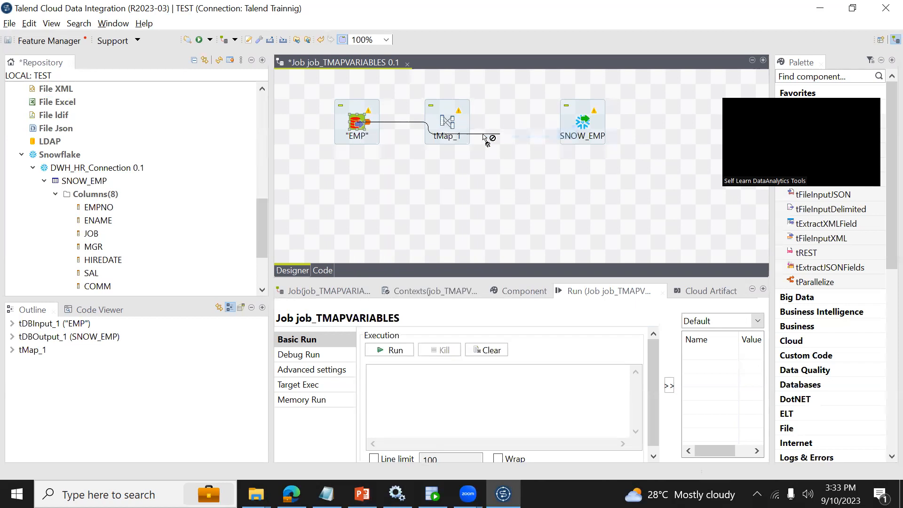
left_click(449, 124)
- Connect tMap_1 to SNOW_EMP with a new output named FullLoad
right_click(447, 123)
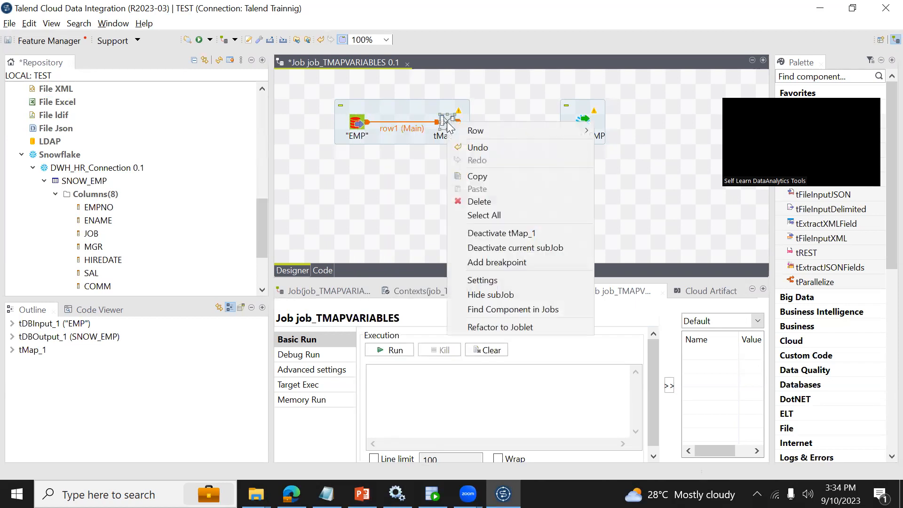
mouse_move(496, 128)
left_click(607, 130)
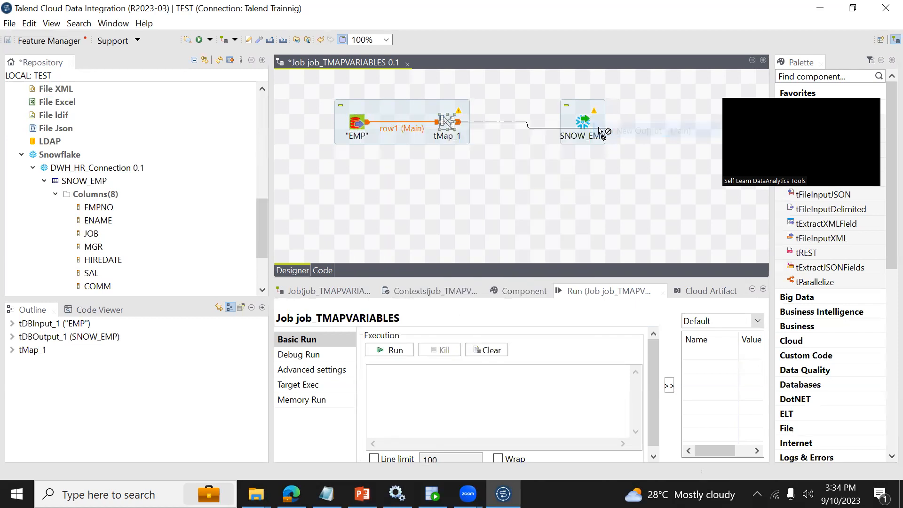
left_click(583, 123)
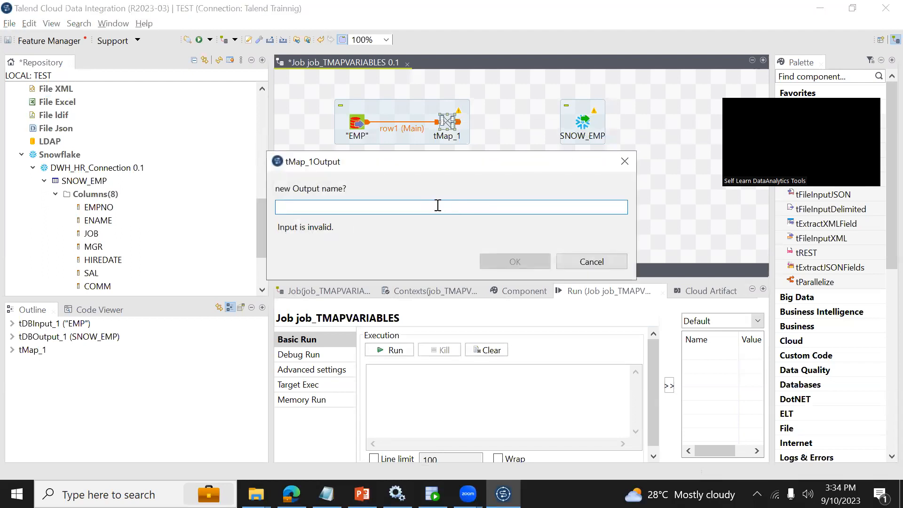
type("FullLoad")
key("Return")
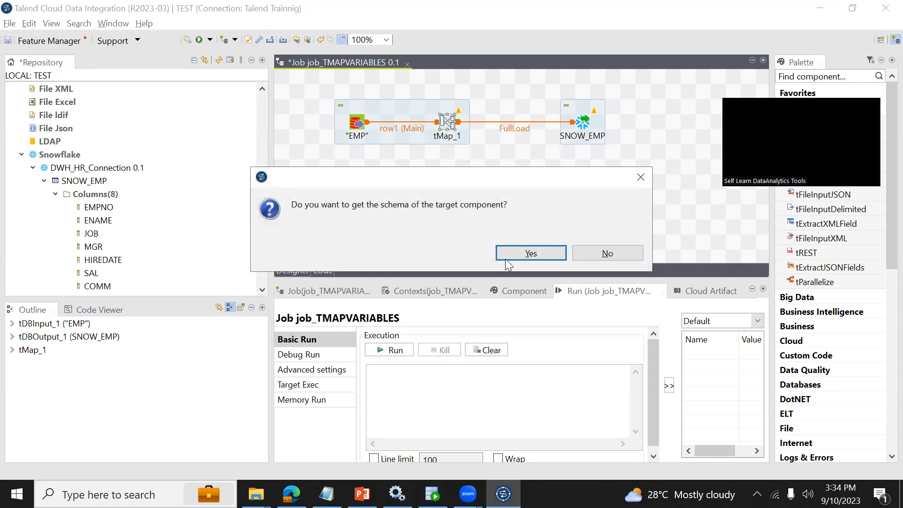
- Take over the target component's schema for FullLoad and auto-map the row1 columns to it in tMap_1
left_click(535, 252)
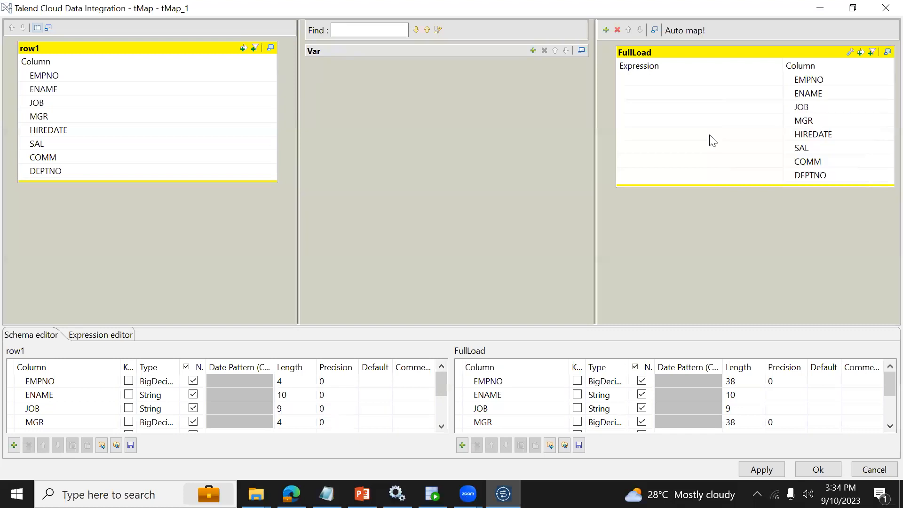
left_click(685, 30)
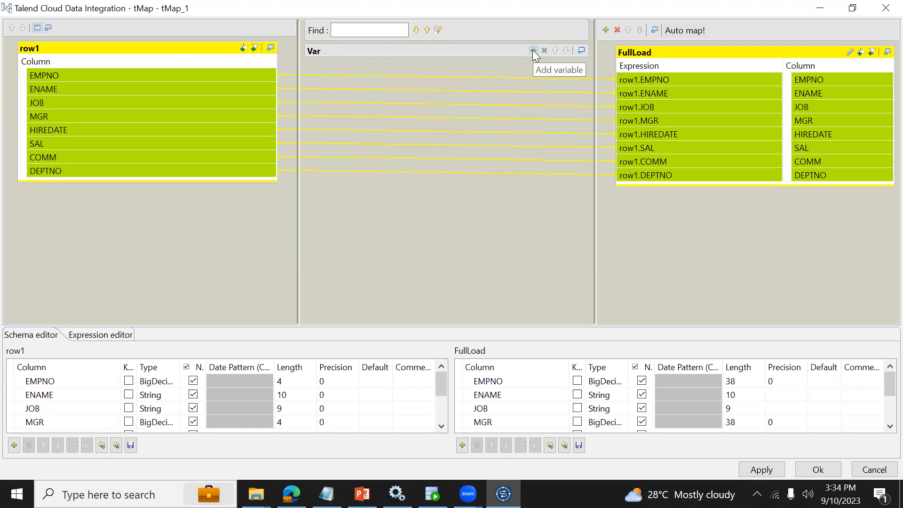
left_click(818, 469)
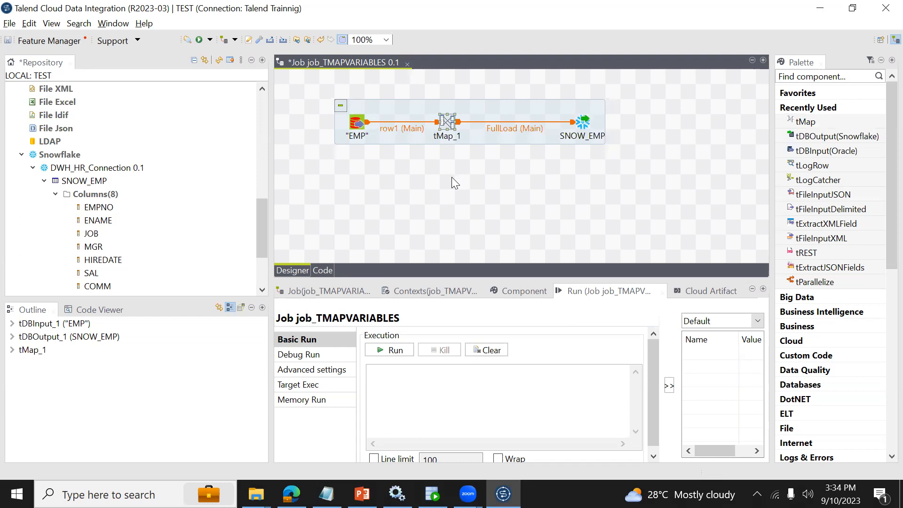
left_click(453, 185)
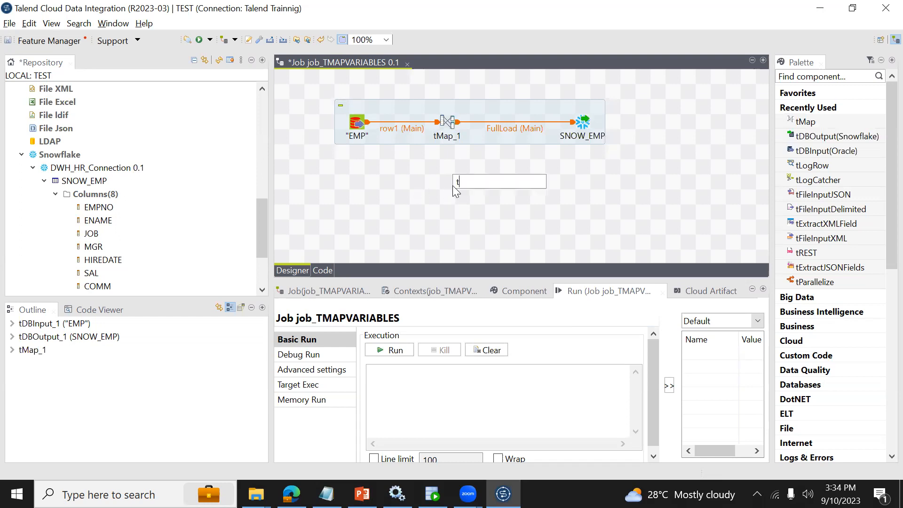
type("tm")
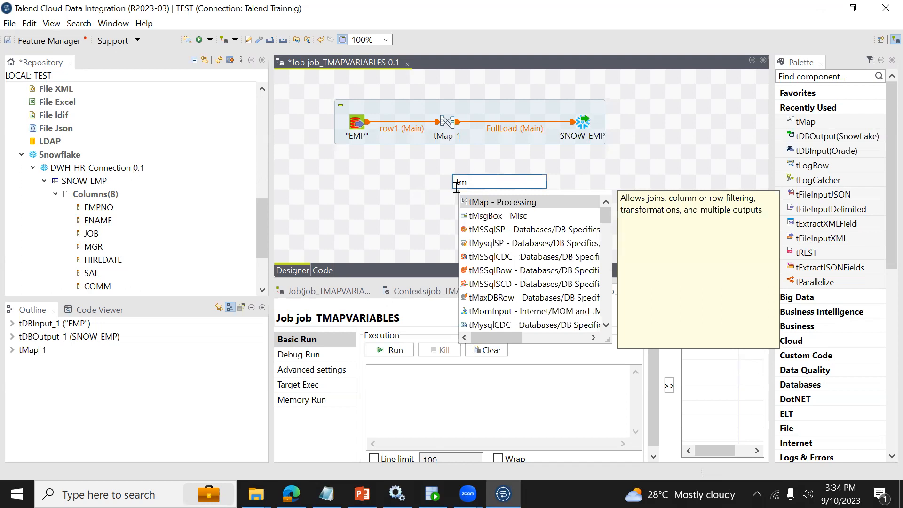
left_click(412, 219)
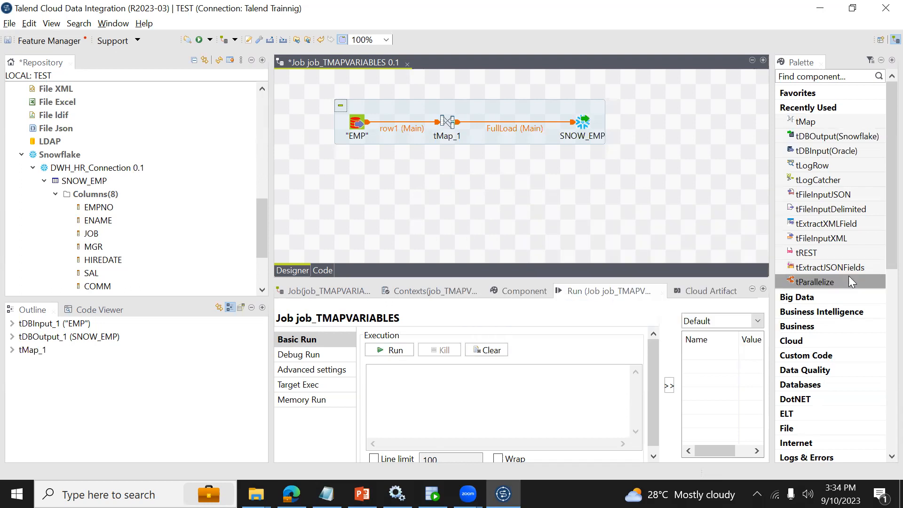
scroll(880, 221, "down", 5)
scroll(881, 306, "down", 5)
left_click_drag(814, 389, 884, 215)
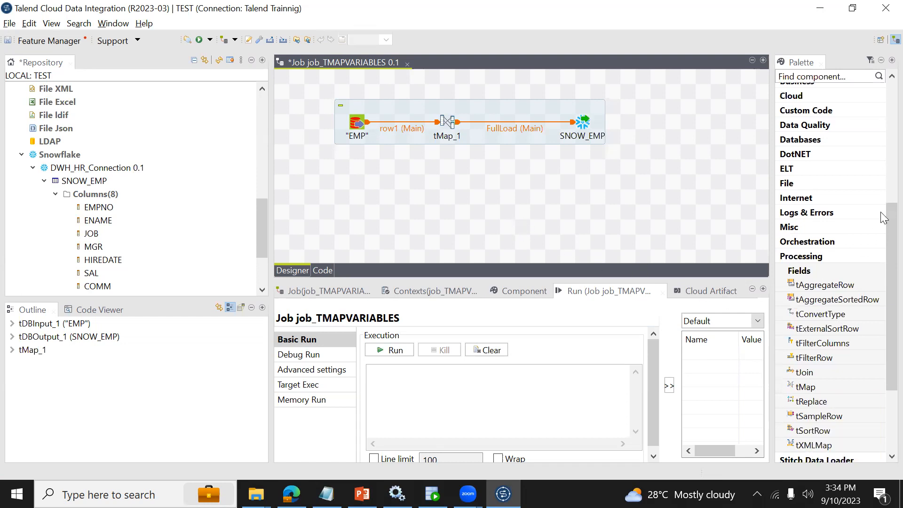
left_click(454, 194)
type("t")
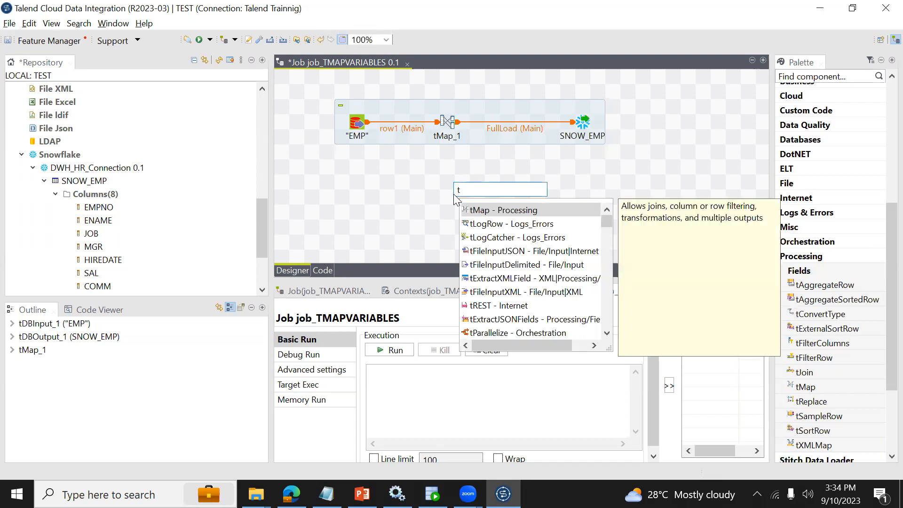
double_click(493, 210)
- Add a variable with the expression 10 in tMap_1
left_click(447, 122)
double_click(447, 121)
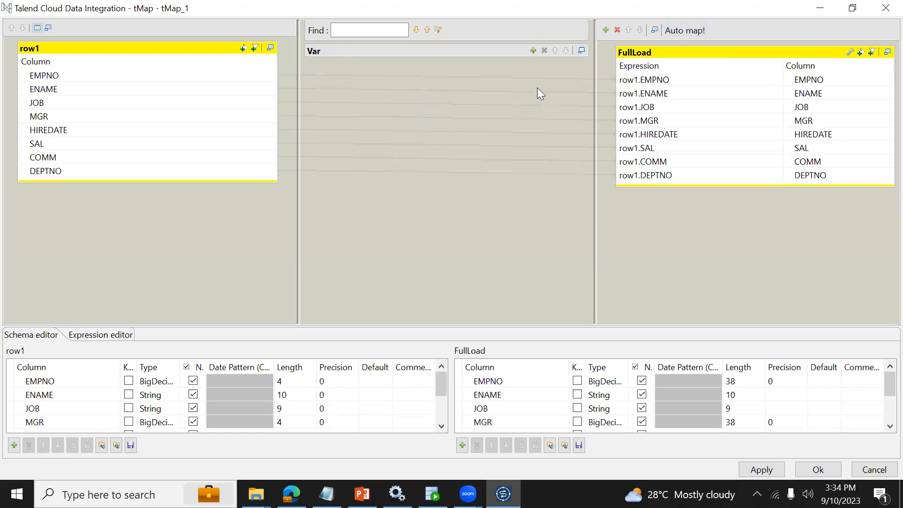
left_click(534, 49)
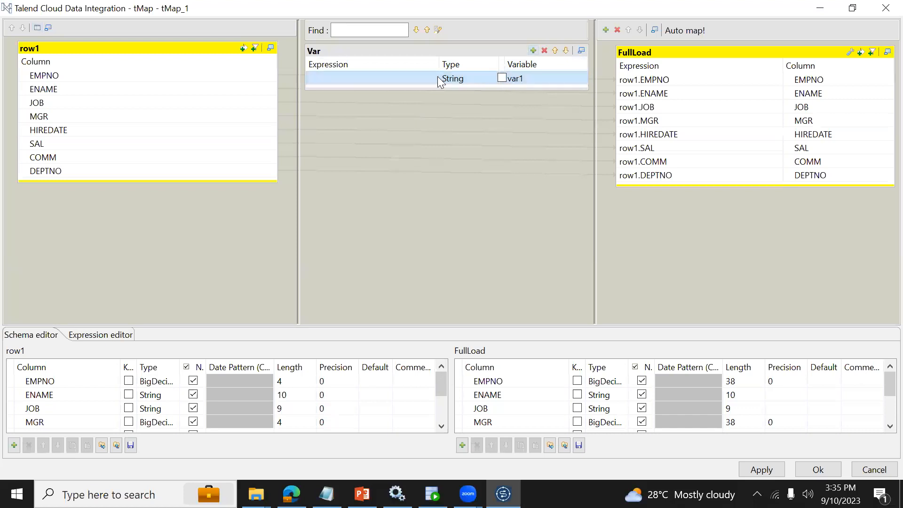
left_click(400, 78)
type("10")
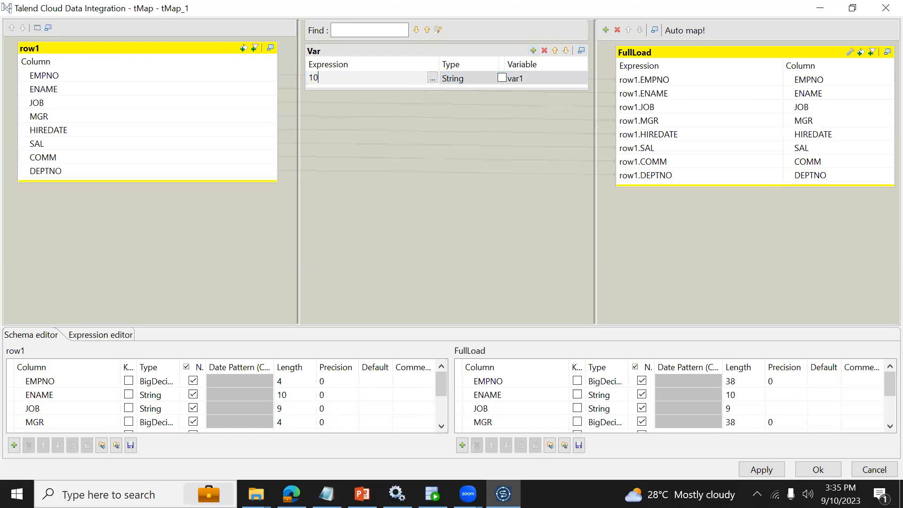
- Rename the new tMap variable to DEPT_MAX_SAL and set its type to int | Integer
left_click(518, 80)
left_click(510, 81)
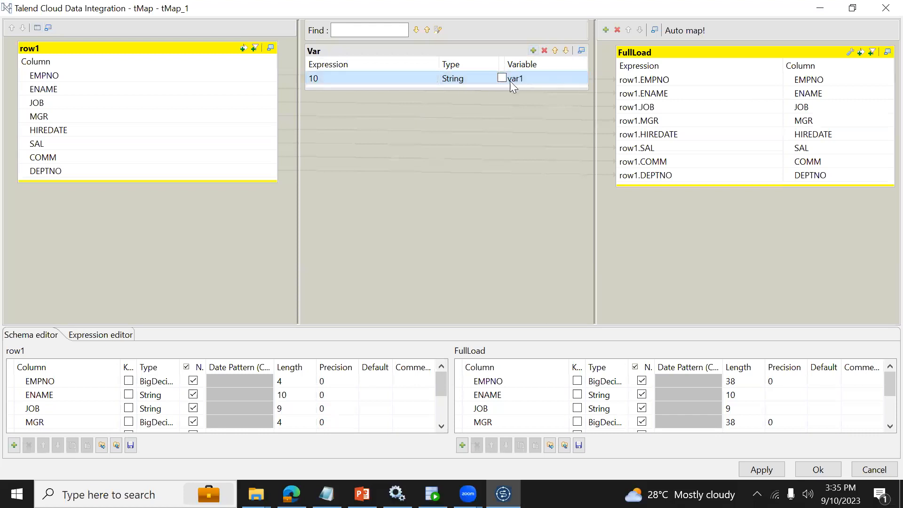
key("BackSpace")
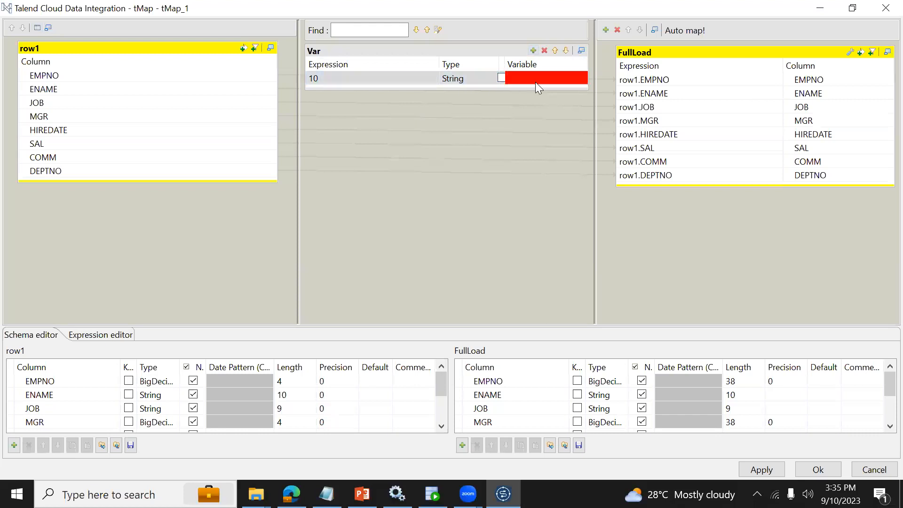
type("DEPT")
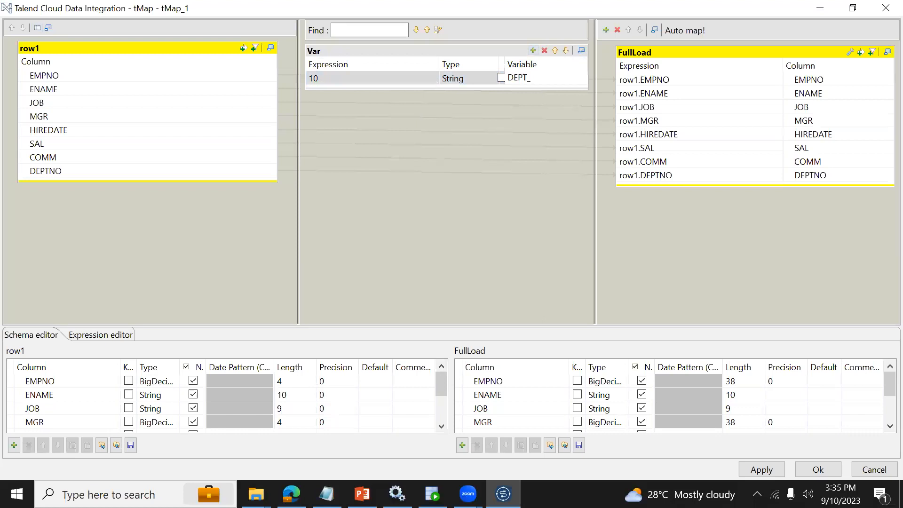
type("_MAX_SAL")
left_click(483, 81)
left_click(492, 78)
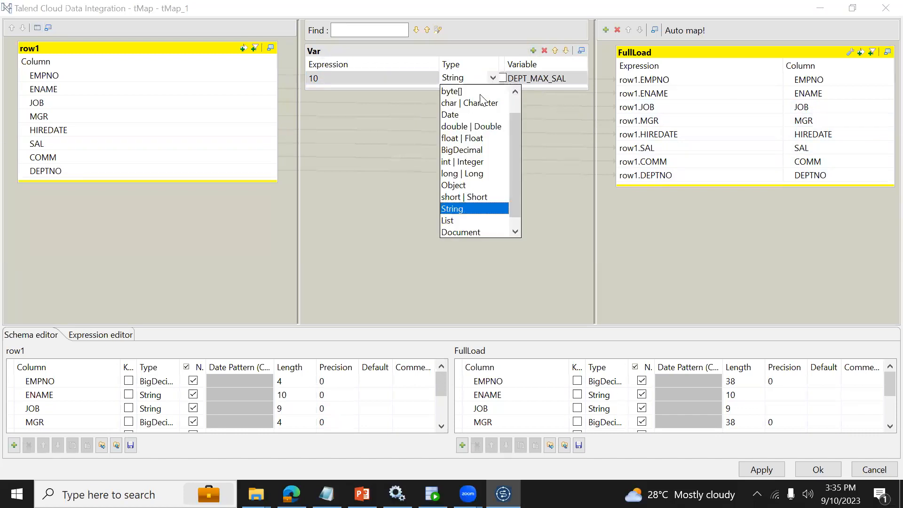
left_click(464, 162)
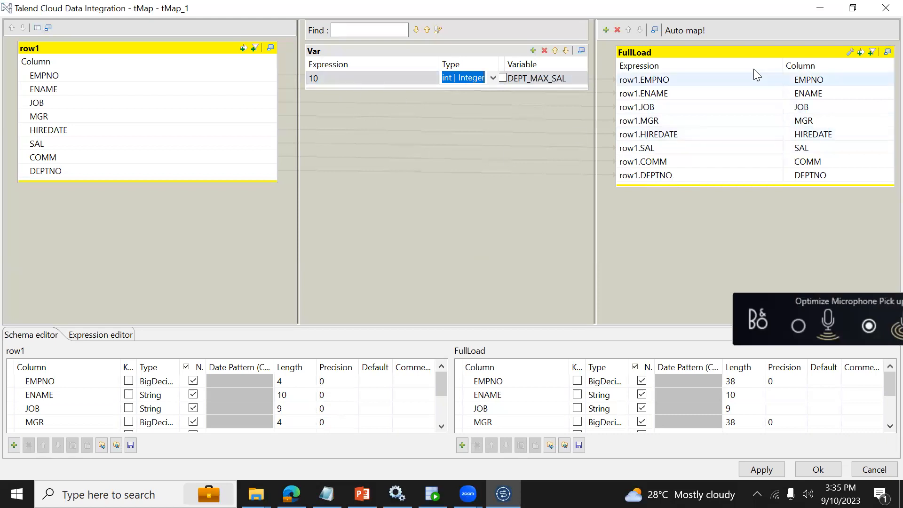
- Add the filter expression row1.DEPTNO.equals( Var.DEPT_MAX_SAL ) to the FullLoad output and accept the tMap changes
left_click(861, 53)
left_click_drag(205, 171, 676, 65)
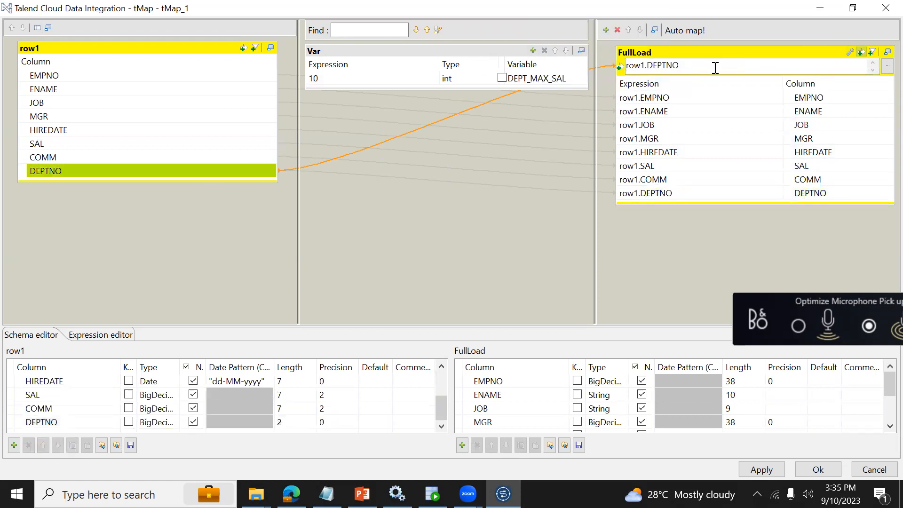
type(".equals(")
mouse_move(536, 78)
left_mouse_down()
mouse_move(738, 85)
mouse_move(736, 74)
left_mouse_up()
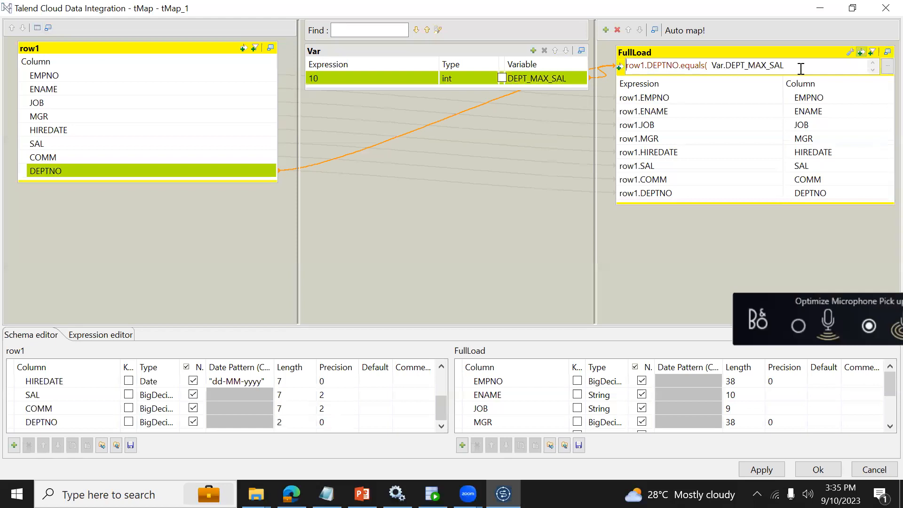
type(")")
left_click(819, 470)
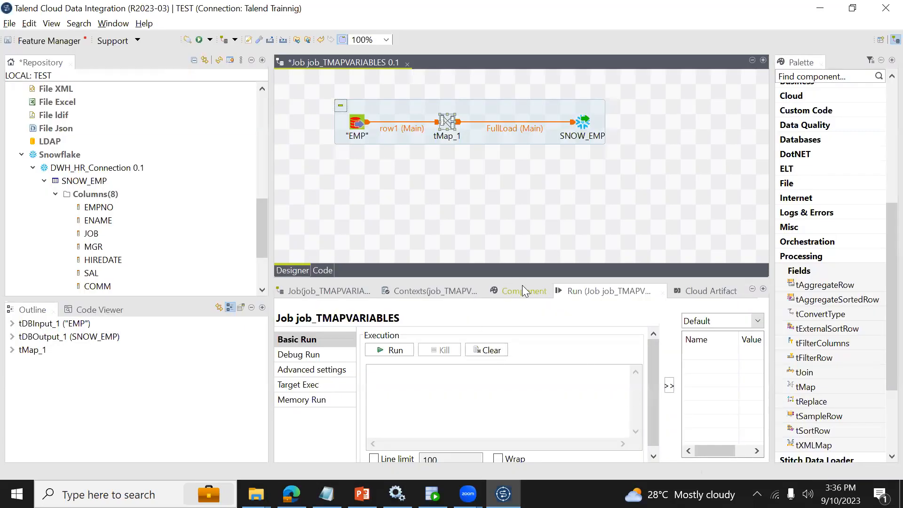
- Run the job_TMAPVARIABLES job and close the resulting dialog
left_click(401, 348)
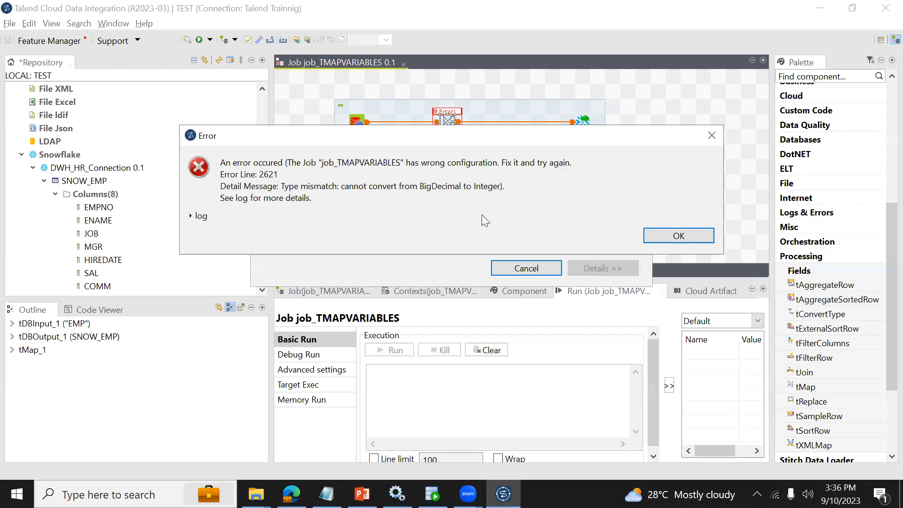
left_click(658, 239)
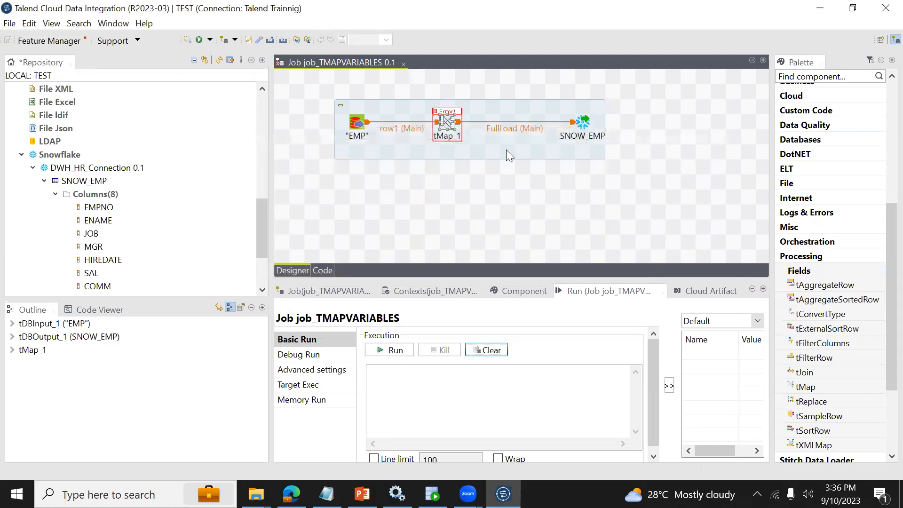
- Set the row1 DEPTNO column's type to int | Integer in tMap_1, accept the changes and run the job
double_click(450, 124)
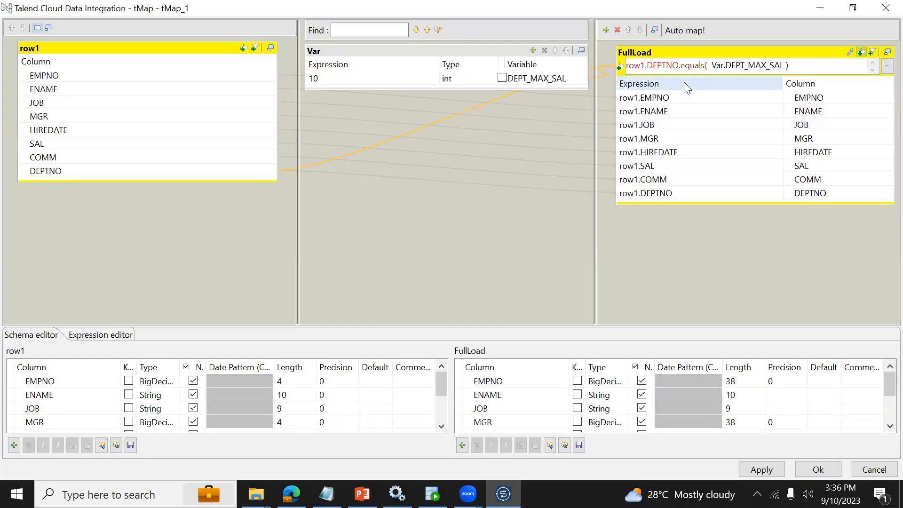
left_click(671, 189)
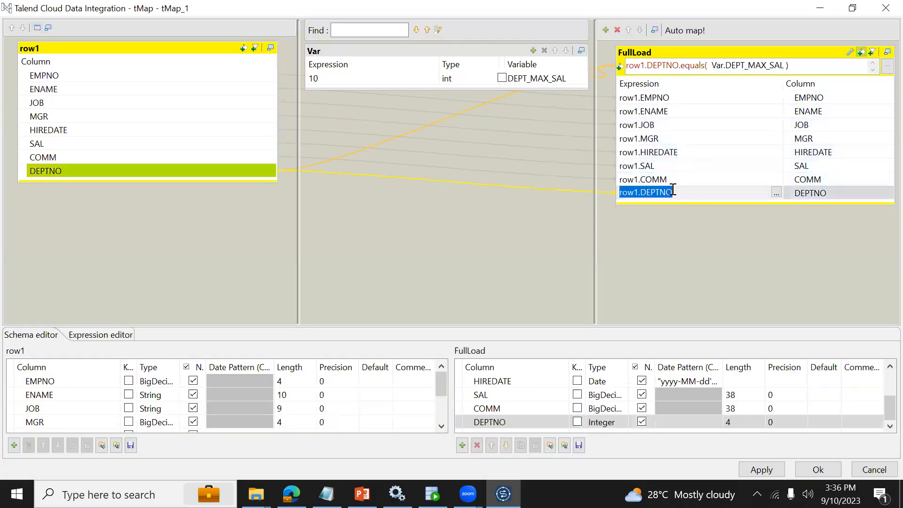
left_click(88, 171)
left_click(170, 424)
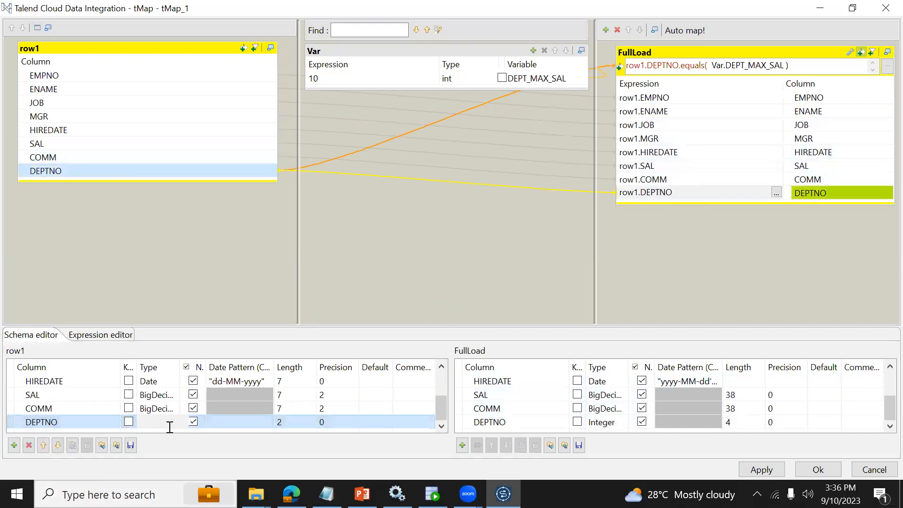
left_click(183, 422)
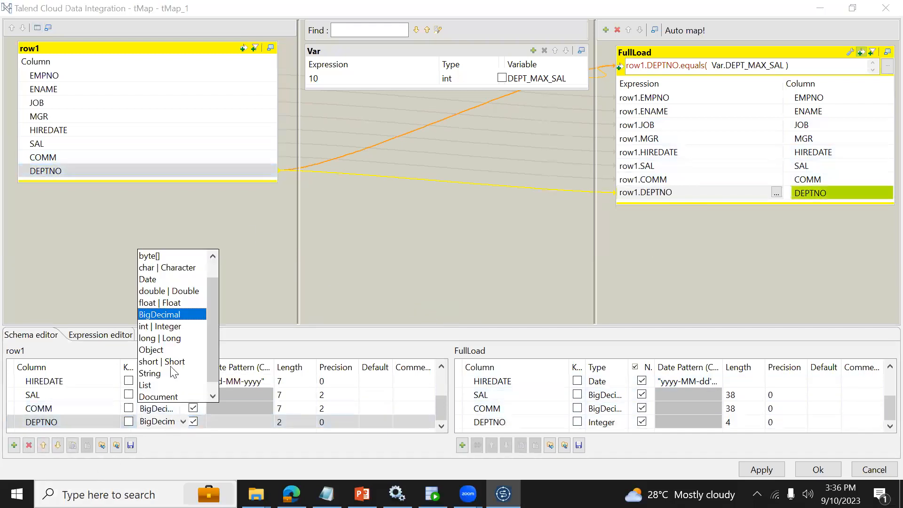
left_click(165, 324)
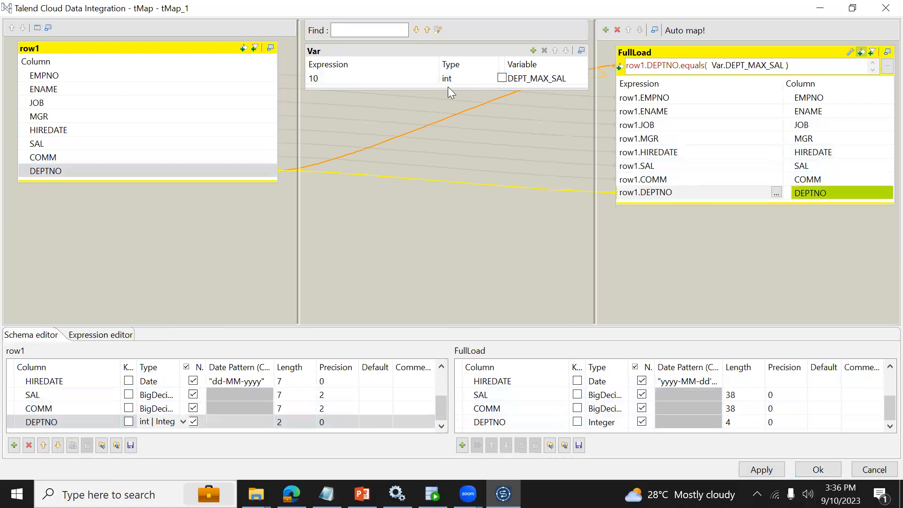
left_click(818, 468)
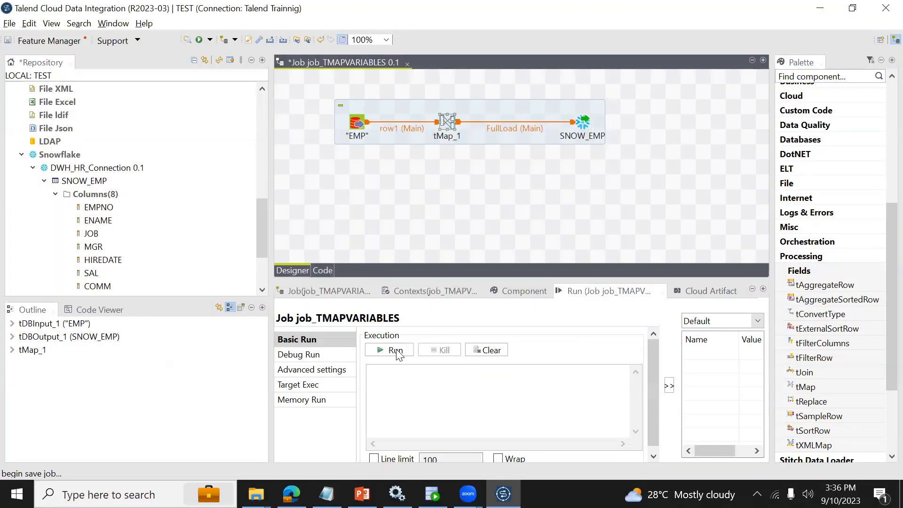
left_click(393, 351)
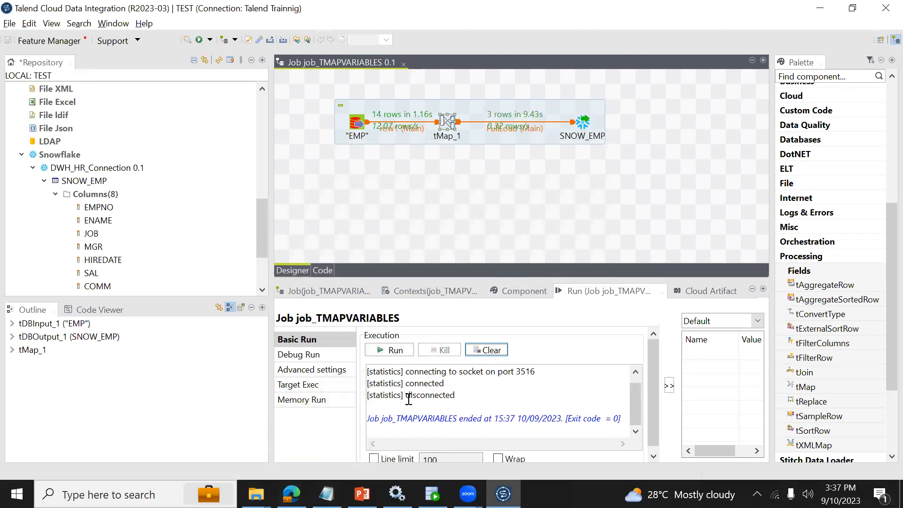
- Switch to the Snowflake worksheet in the browser, change the query to select * From DWH.HR.SNOW_EMP and run it
left_click(291, 494)
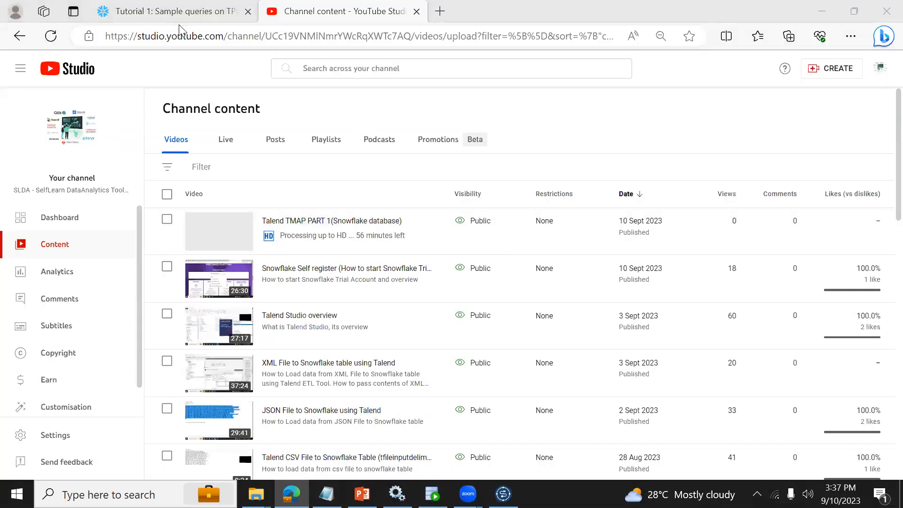
left_click(179, 17)
left_click(418, 148)
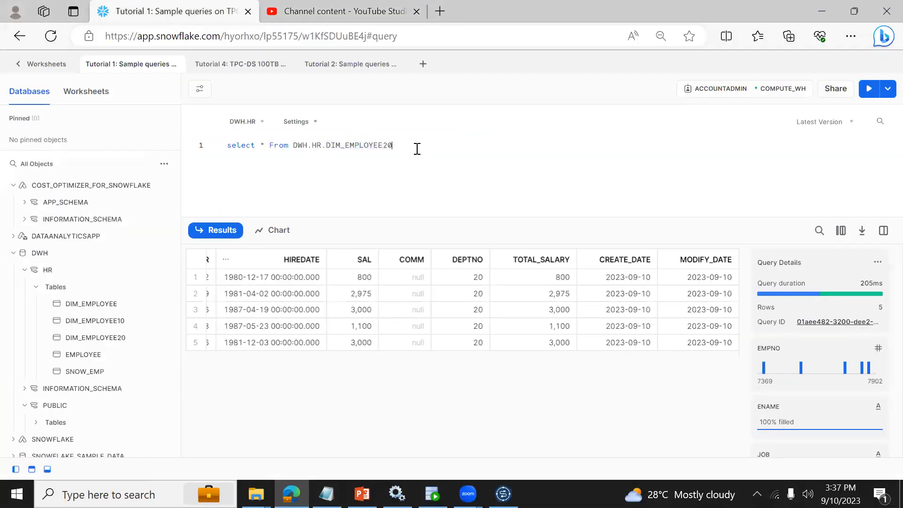
left_click(295, 147, "shift")
key("BackSpace")
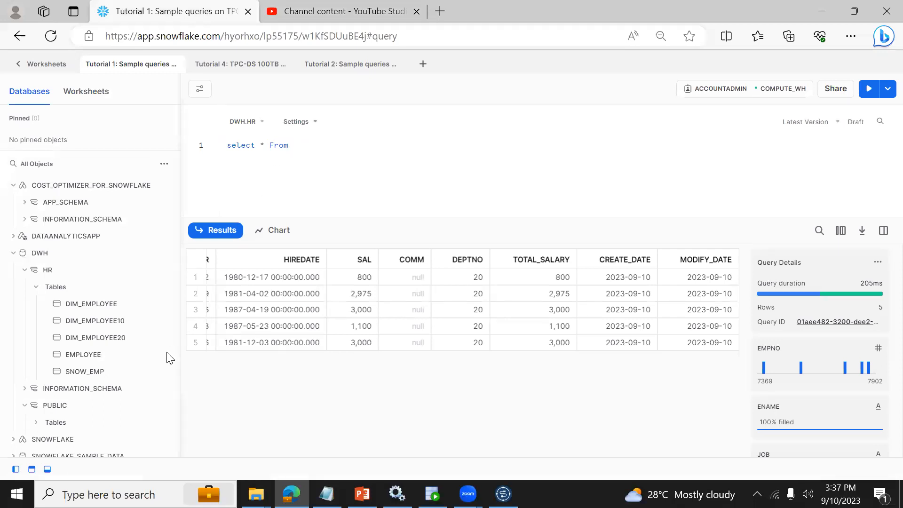
left_click(141, 371)
left_click(100, 401)
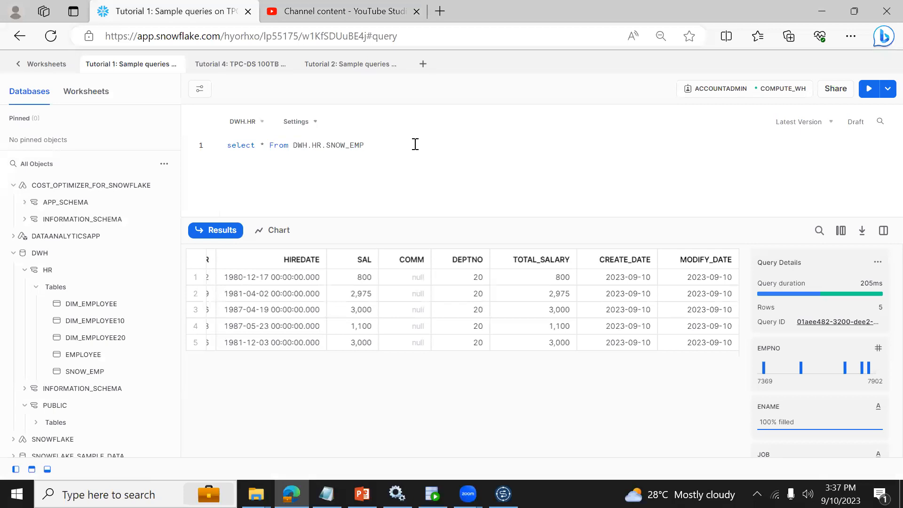
key("ctrl+Return")
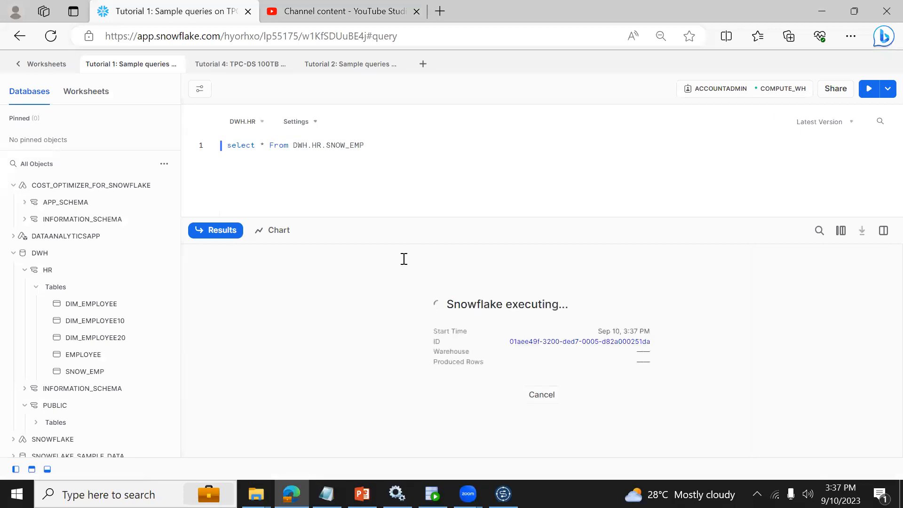
- Examine the SAL values row by row in the SNOW_EMP query results
left_click(376, 309)
key("Down")
key("Down")
key("Down")
key("Down")
key("Down")
key("Down")
key("Down")
key("Down")
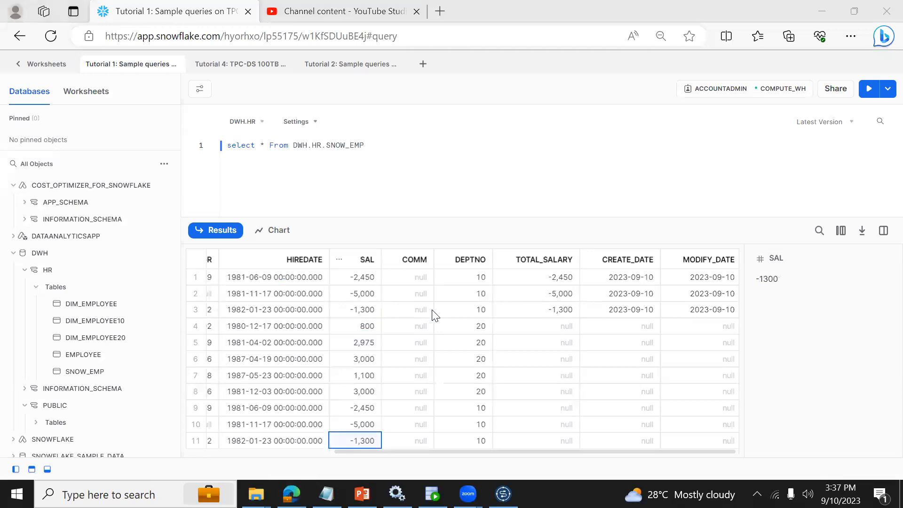
- Switch back to Talend, set the SNOW_EMP output component's Table Action to TRUNCATE and save the job
key("alt+Tab")
left_click(503, 494)
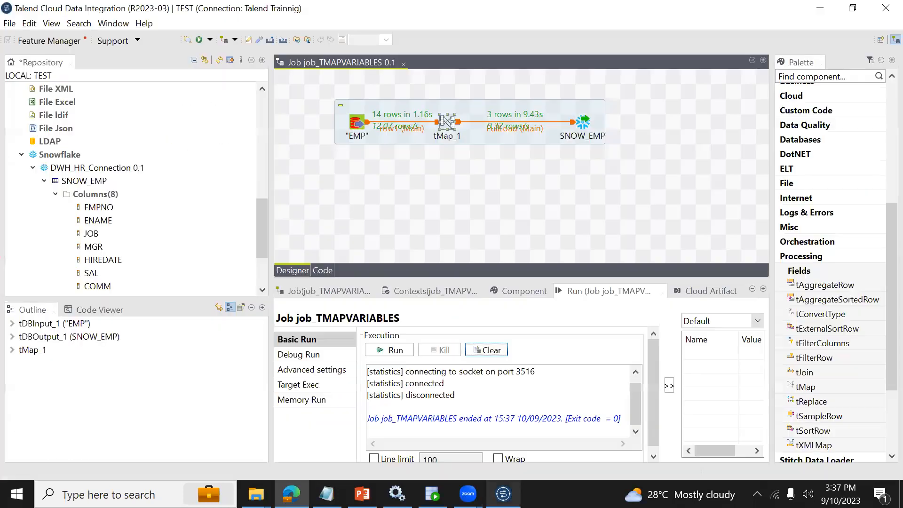
left_click(582, 123)
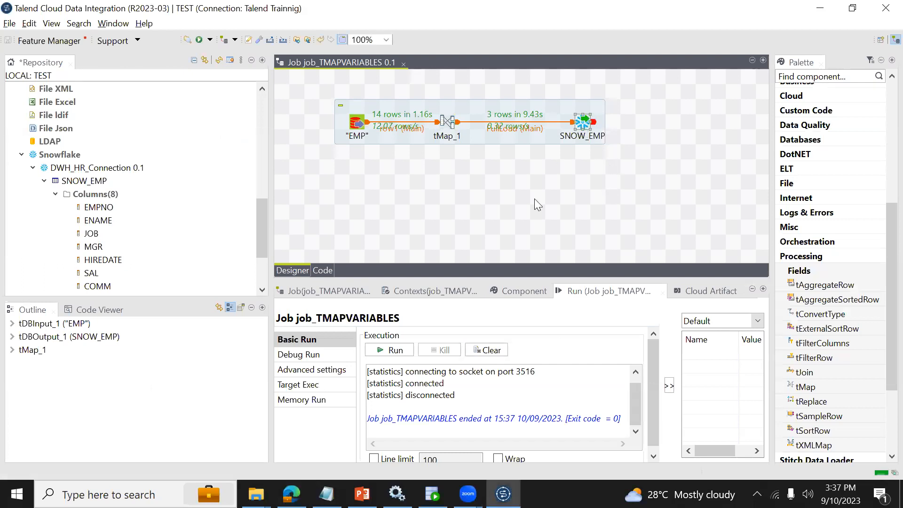
left_click(514, 292)
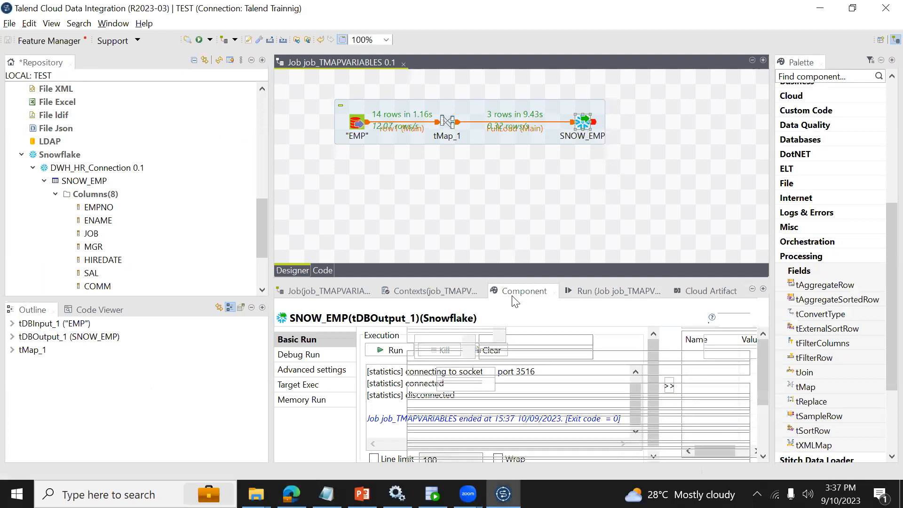
left_click_drag(764, 382, 762, 445)
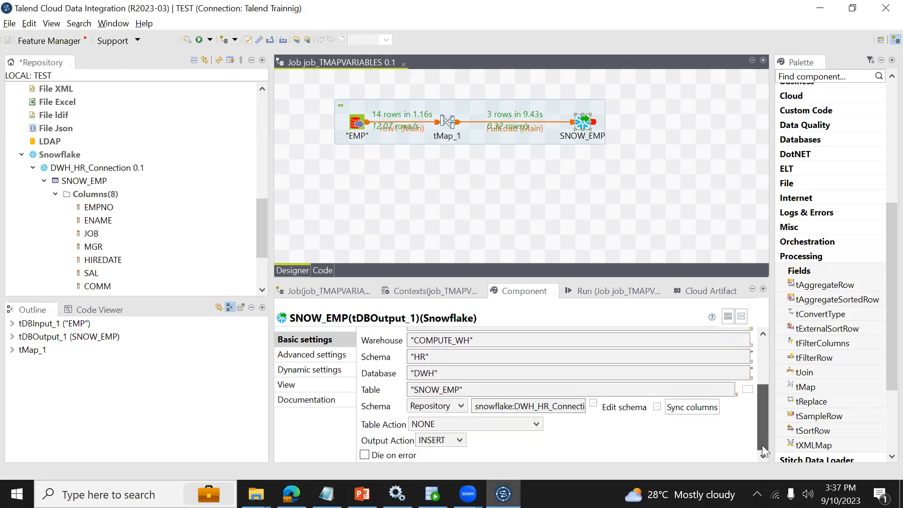
left_click(446, 425)
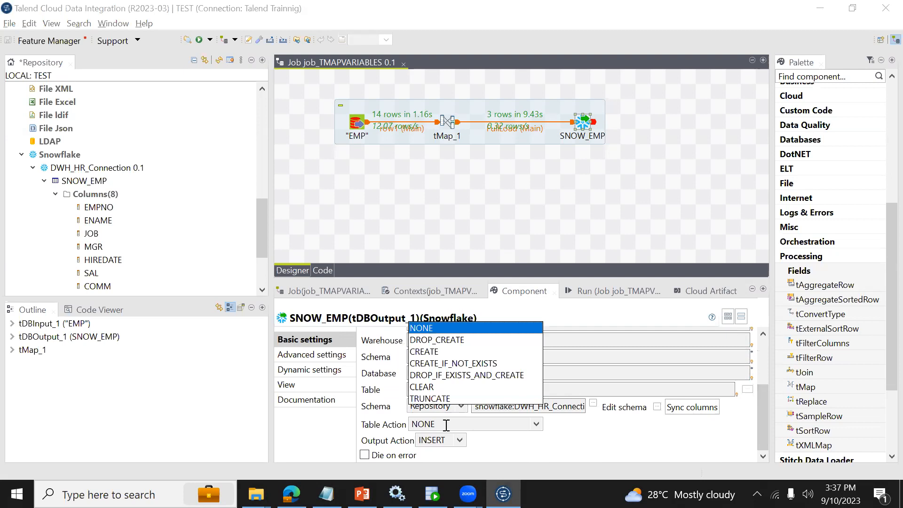
left_click(434, 399)
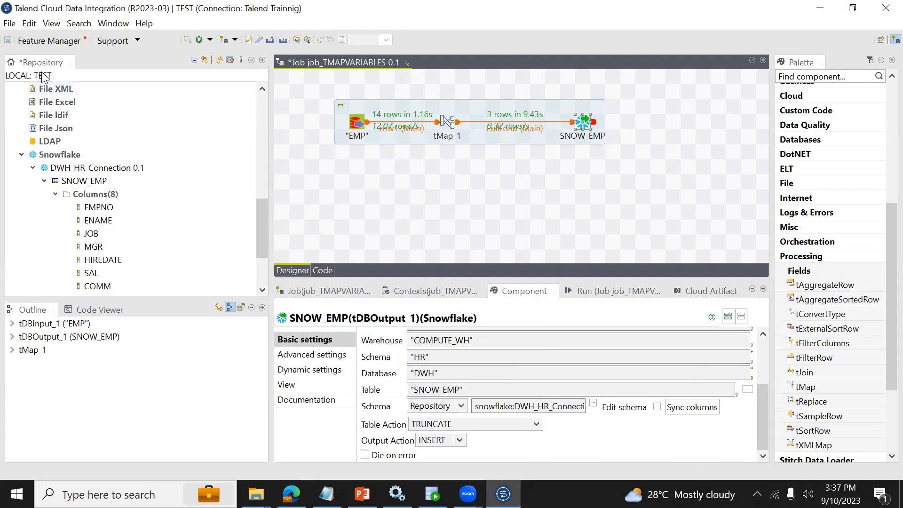
left_click(9, 39)
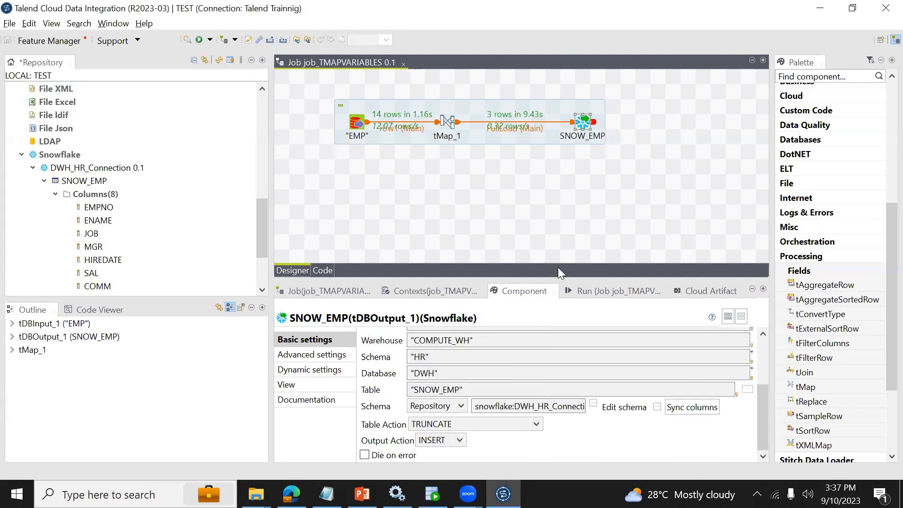
- Run job_TMAPVARIABLES twice with the truncating output
left_click(586, 293)
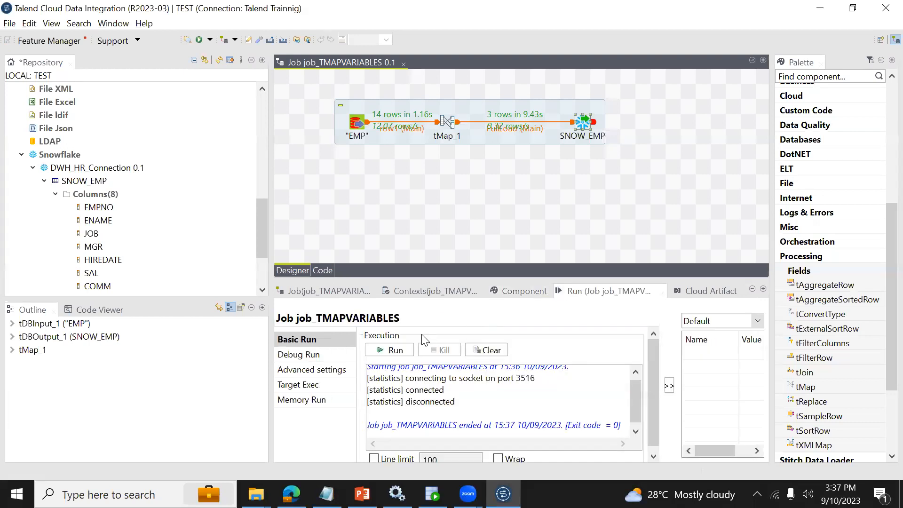
left_click(409, 350)
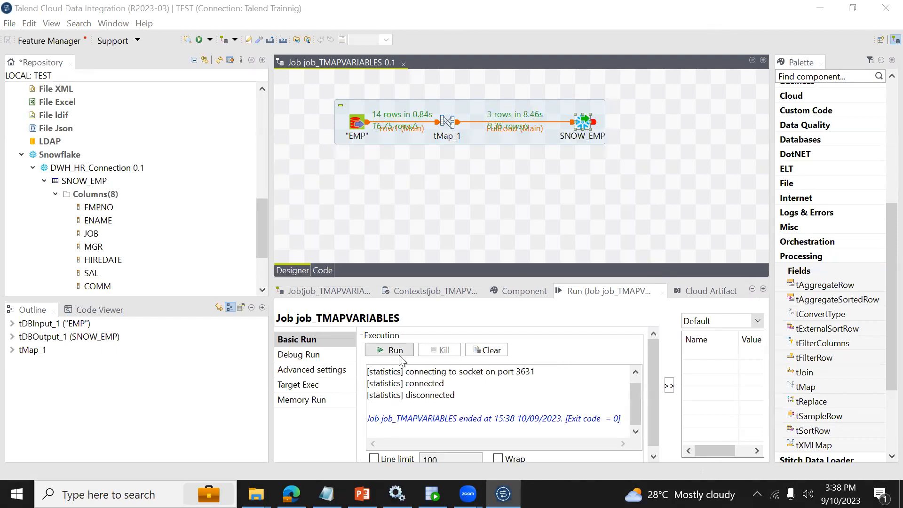
left_click(395, 351)
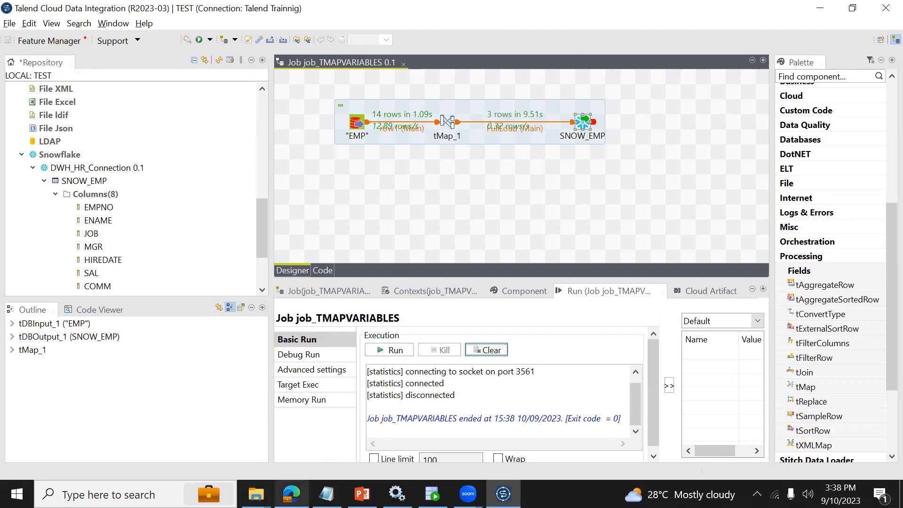
- Rerun the SNOW_EMP query in the Snowflake worksheet and check the loaded rows
left_click(291, 494)
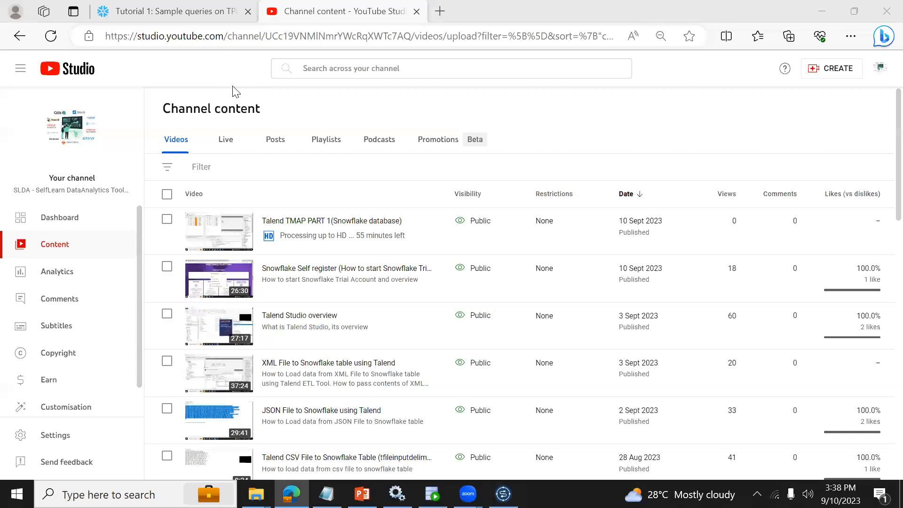
left_click(178, 14)
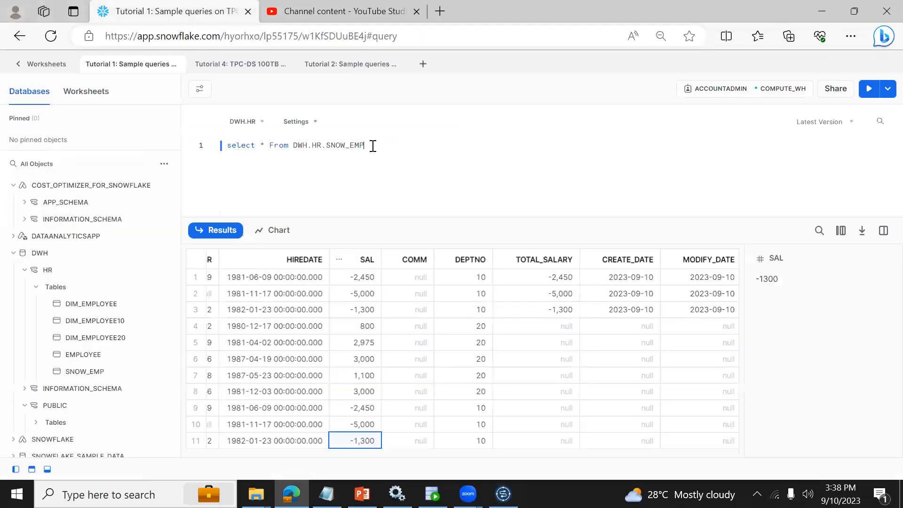
key("ctrl+Return")
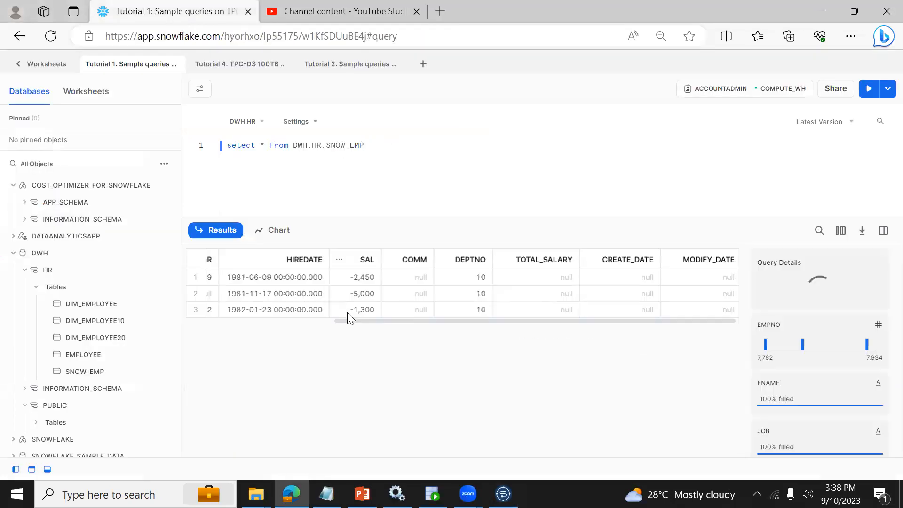
left_click(316, 295)
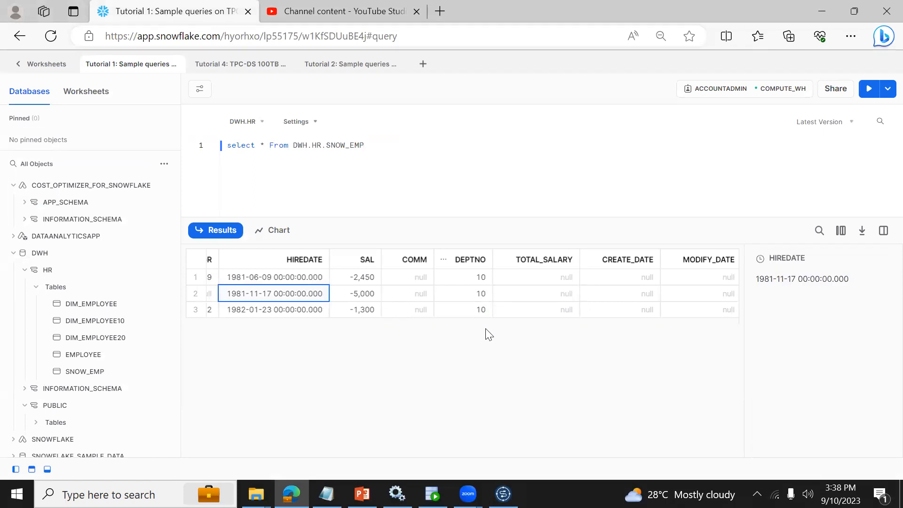
- Return to Talend and open the tMap_1 mapping editor
left_click(503, 493)
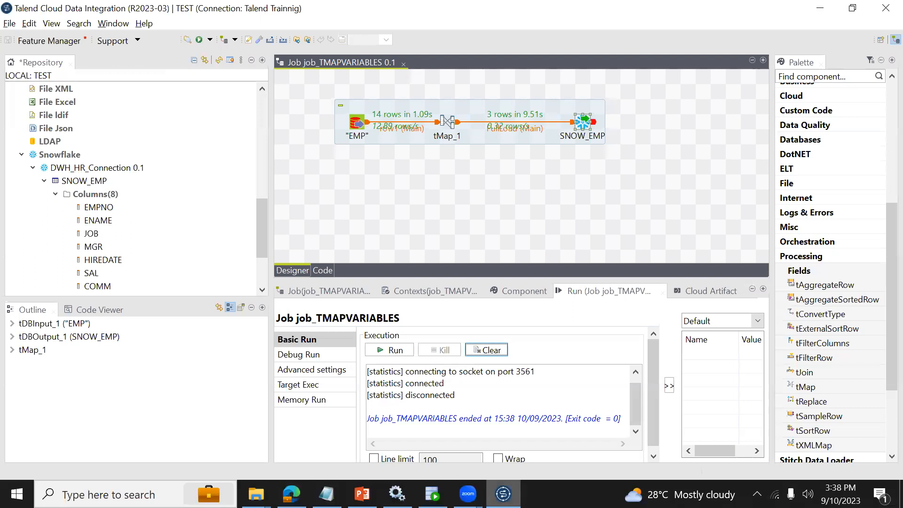
left_click(448, 125)
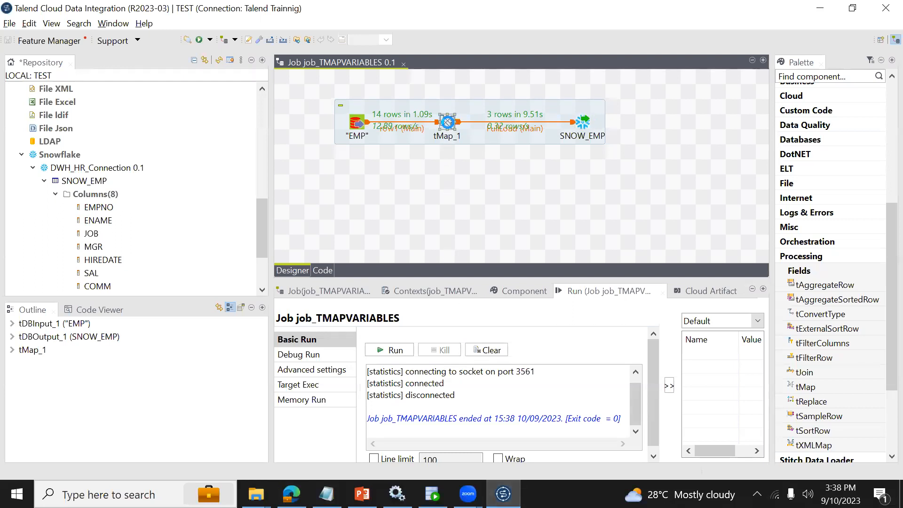
double_click(448, 123)
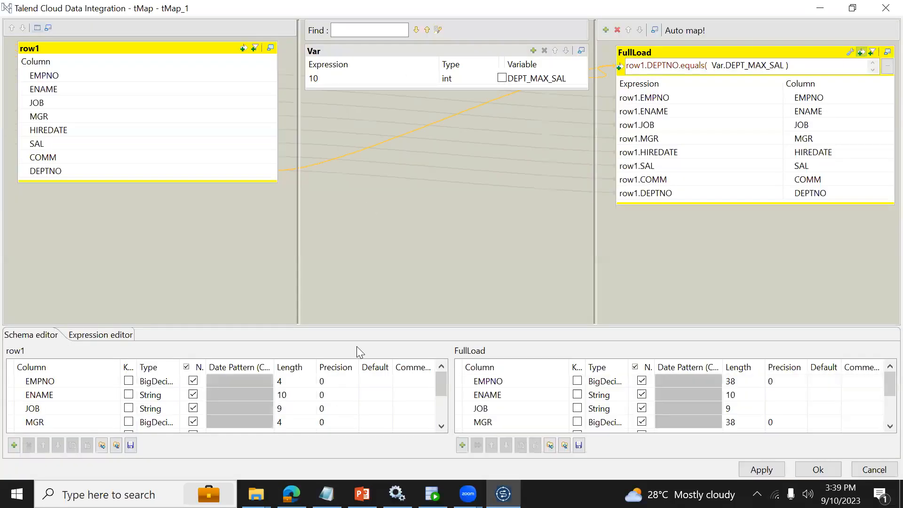
- Switch to Oracle SQL Developer, replace the BISAMPLE worksheet's query with select * from emp and run it
left_click(432, 493)
left_click(310, 118)
key("ctrl+a")
key("Delete")
type("se")
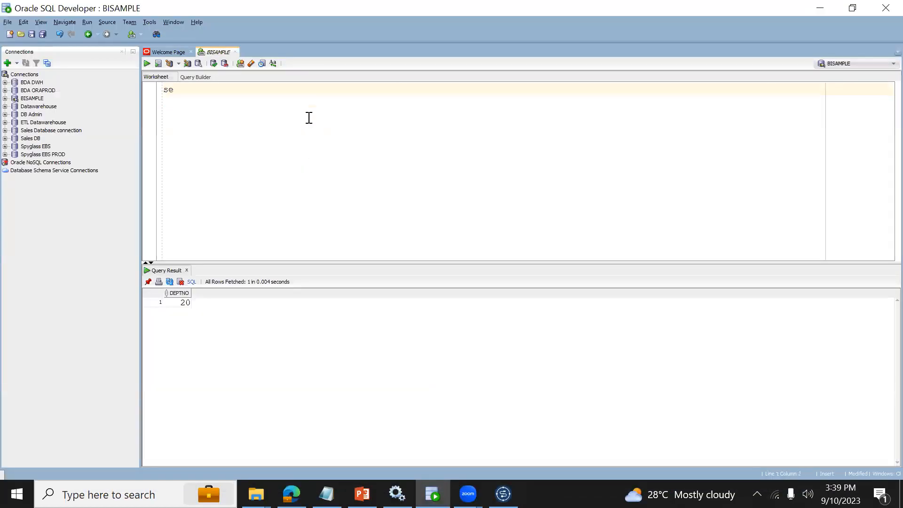
type("lect * from emp")
key("ctrl+Return")
- Examine the SAL values row by row in the emp query results
left_click(413, 334)
key("Down")
key("Down")
key("Down")
key("Down")
key("Down")
key("Down")
key("Down")
key("Down")
key("Down")
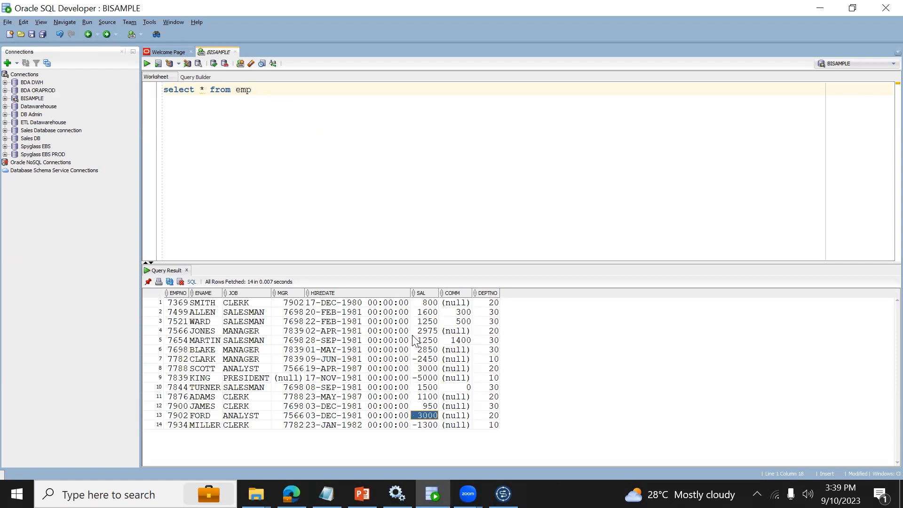
- Append order by sal desc to the emp query, run it and inspect the first result row
left_click(342, 102)
type("order by sal desc")
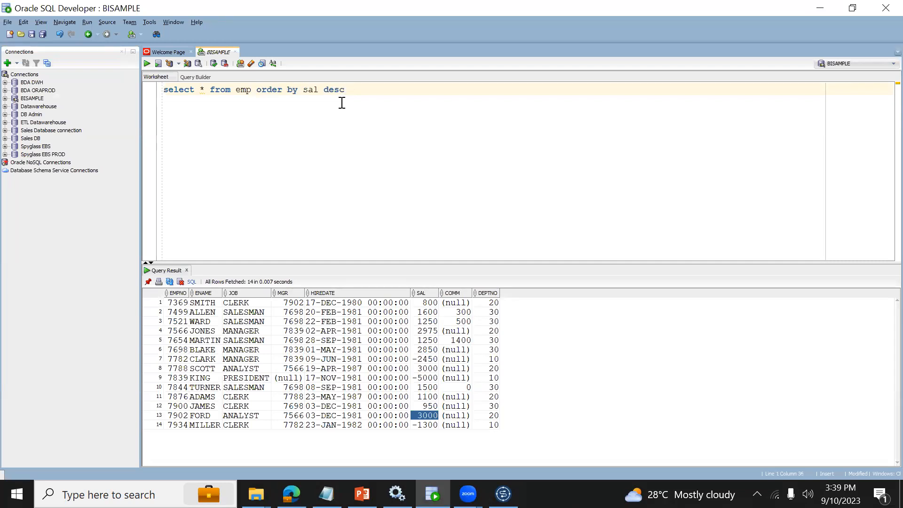
key("ctrl+Return")
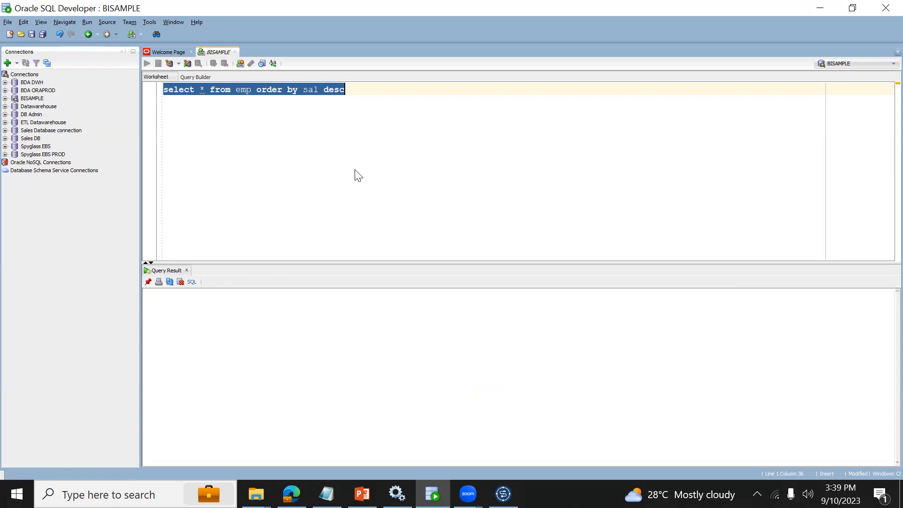
left_click(425, 305)
key("Left")
key("Left")
key("Left")
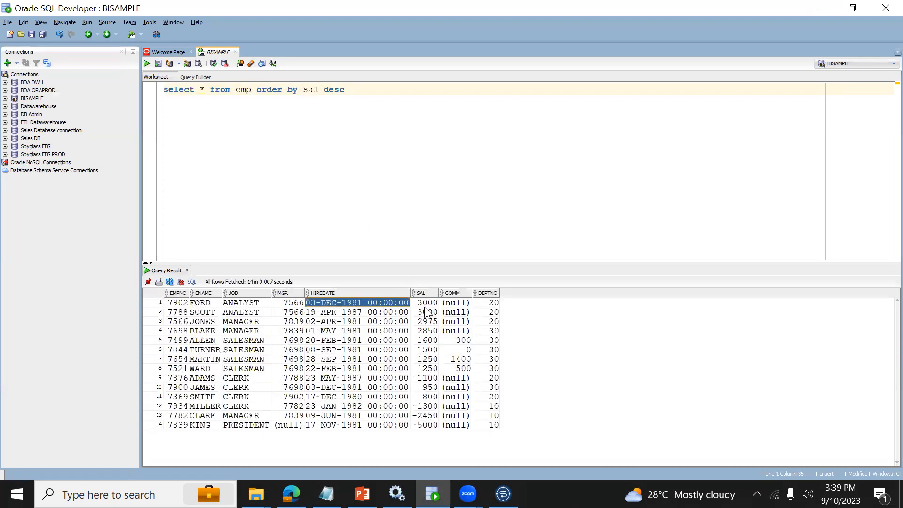
- Examine the remaining cells of the first emp result row, through SAL and COMM to DEPTNO
key("Left")
key("Right")
key("Right")
key("Right")
key("Right")
key("Right")
key("Right")
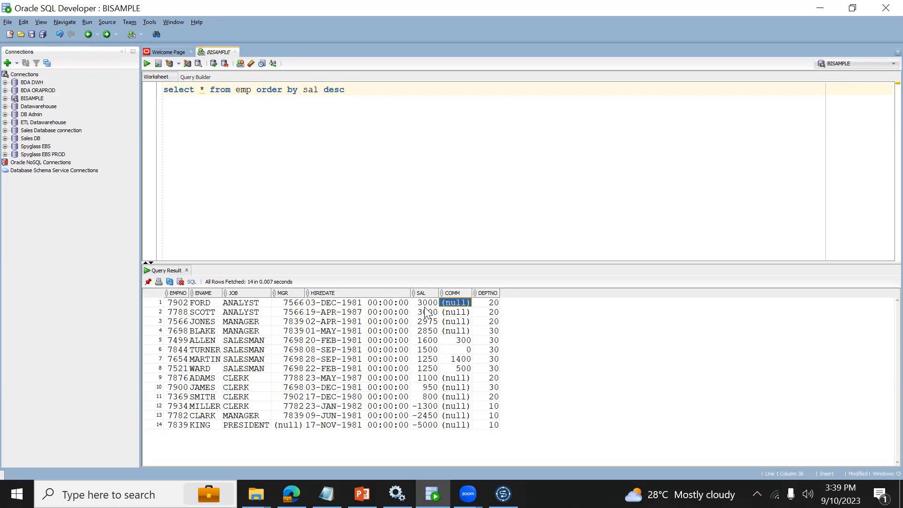
- Change the worksheet query to select max(sal) from emp, removing the order by clause, and run it
left_click(390, 91)
key("Right")
key("Right")
key("Right")
key("Delete")
type("max")
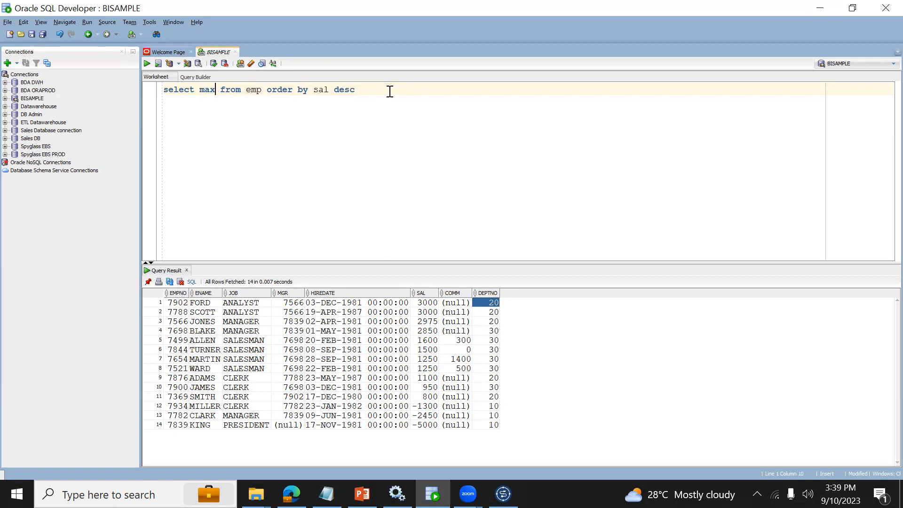
type("(sa")
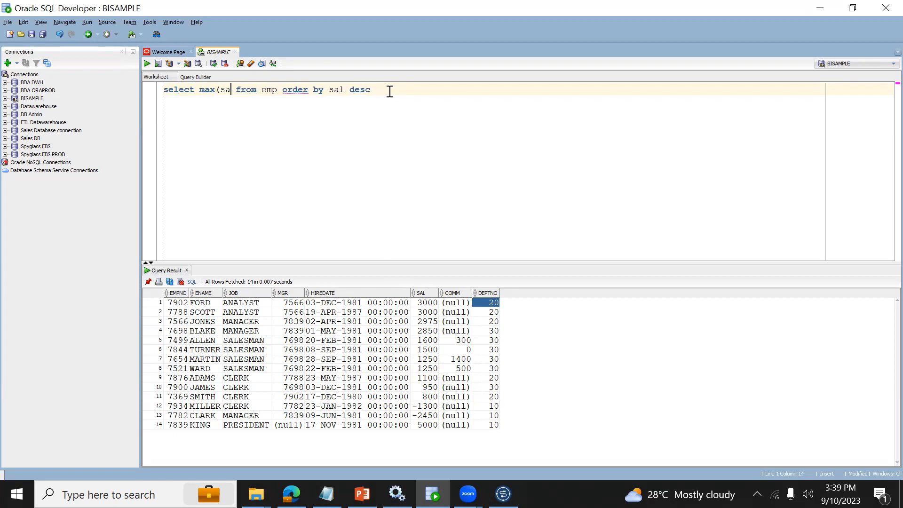
type("l)")
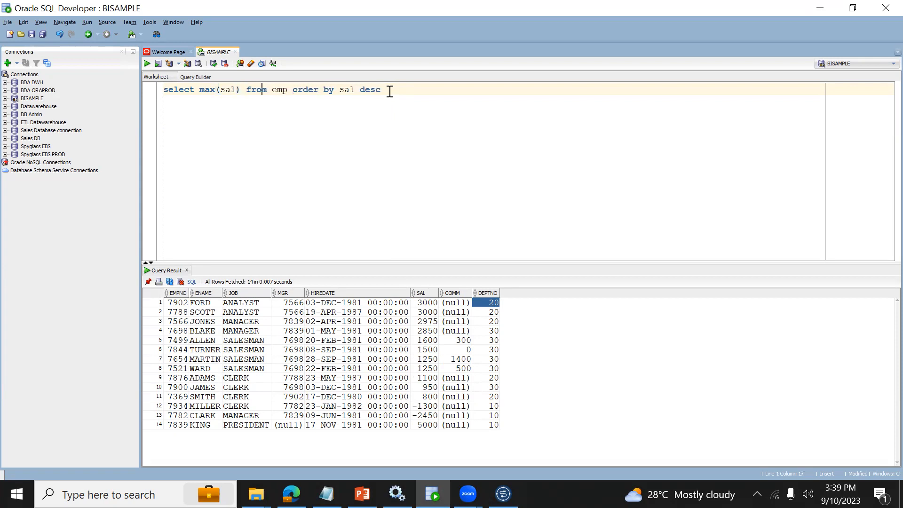
key("Left")
key("shift+End")
key("Delete")
key("ctrl+Return")
- Wrap the max(sal) query in parentheses as a subquery of an outer select deptno from emp filtered by sal in
key("Home")
key("Return")
type("select dept")
type("ni")
type(" fr")
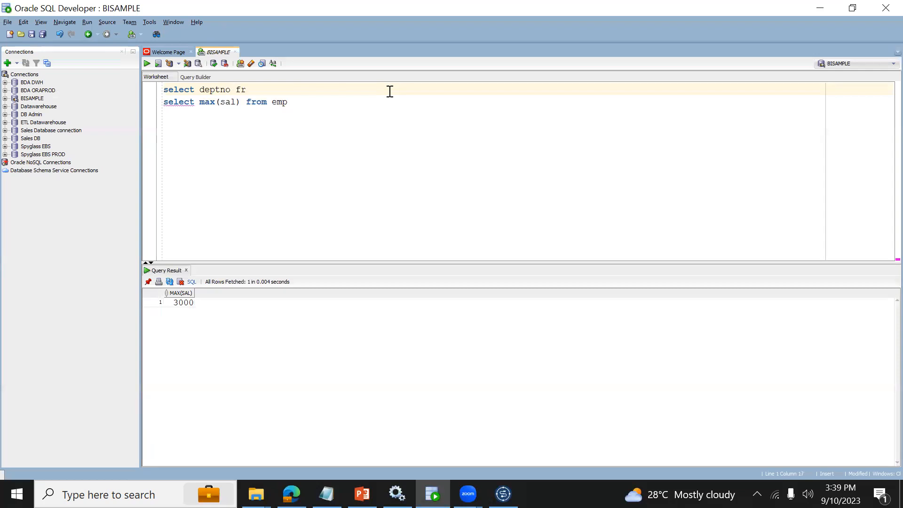
type("om emp wheer sal in (")
key("Down")
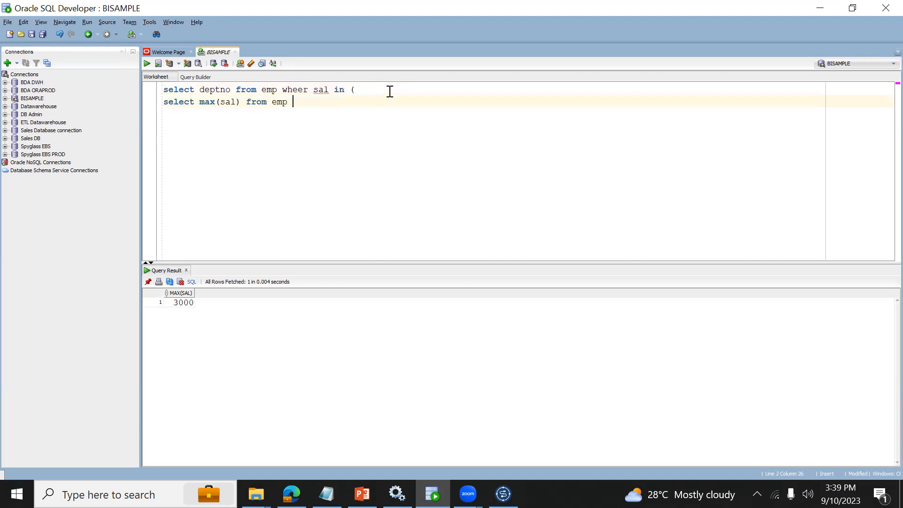
type(")")
key("Left")
key("shift+Home")
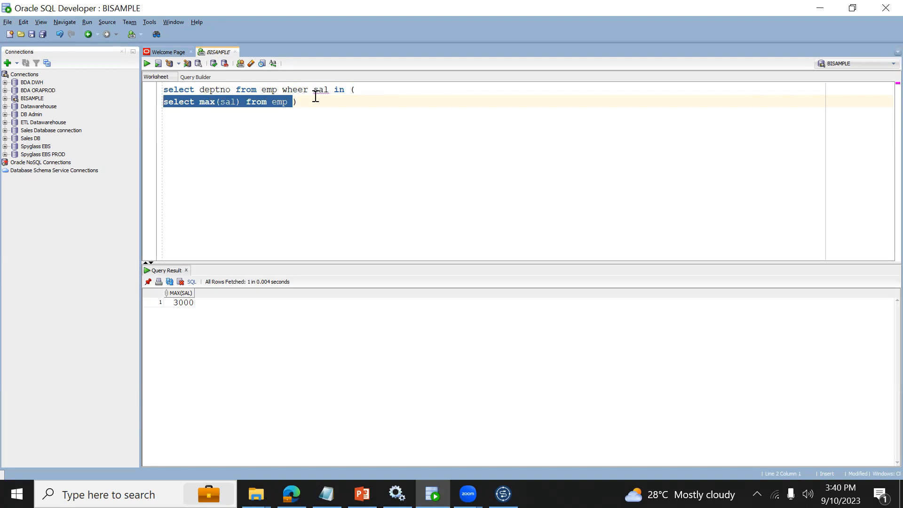
- Run the nested deptno query, correct the misspelled wheer to where and run it again
left_click(330, 91)
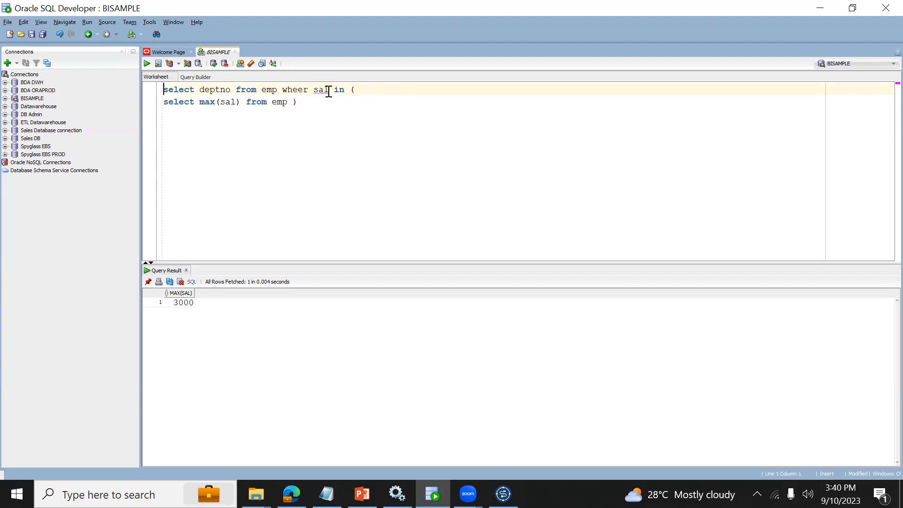
triple_click(329, 91)
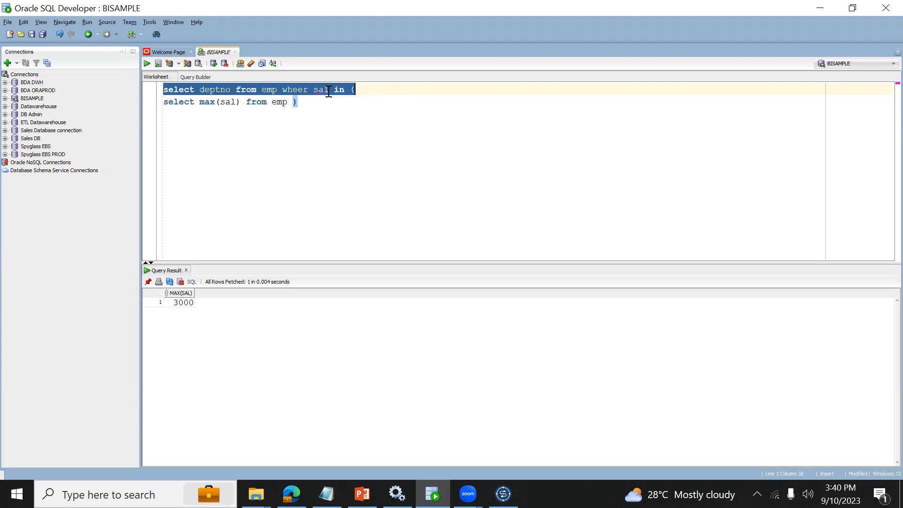
left_click(329, 91)
key("ctrl+Return")
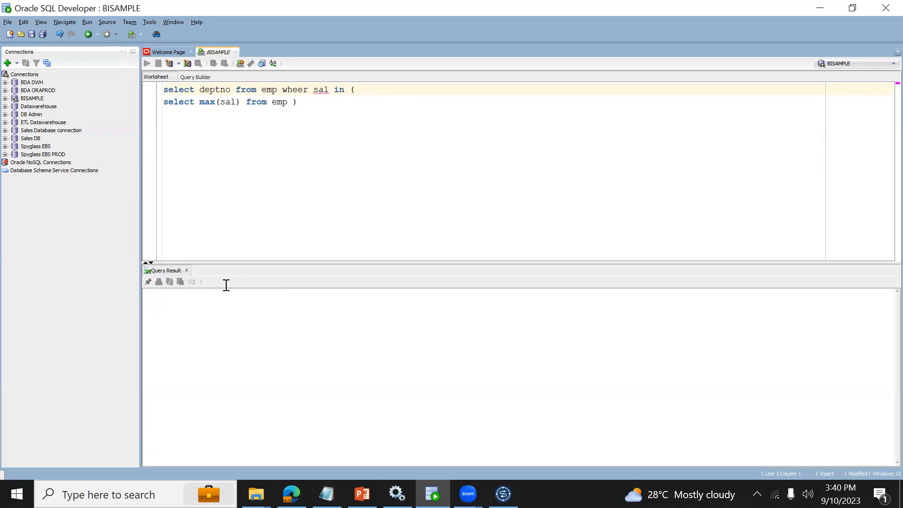
left_click(303, 91)
key("BackSpace")
type("e")
key("ctrl+Return")
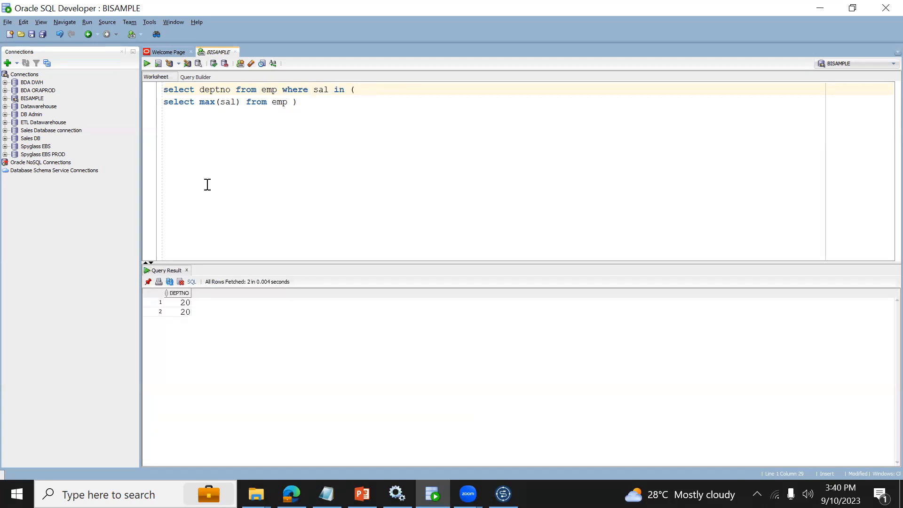
- Add distinct before deptno in the outer select and run the query
left_click(205, 90)
key("Left")
type("distinct")
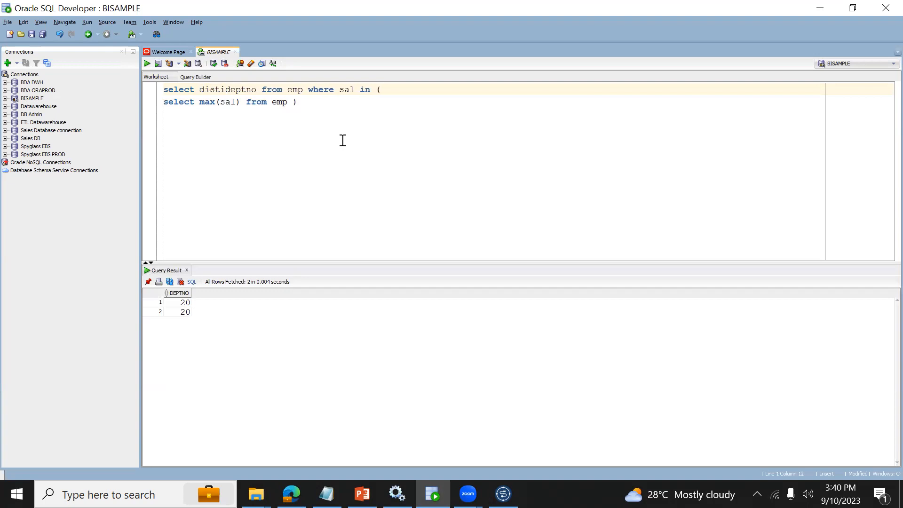
key("ctrl+Return")
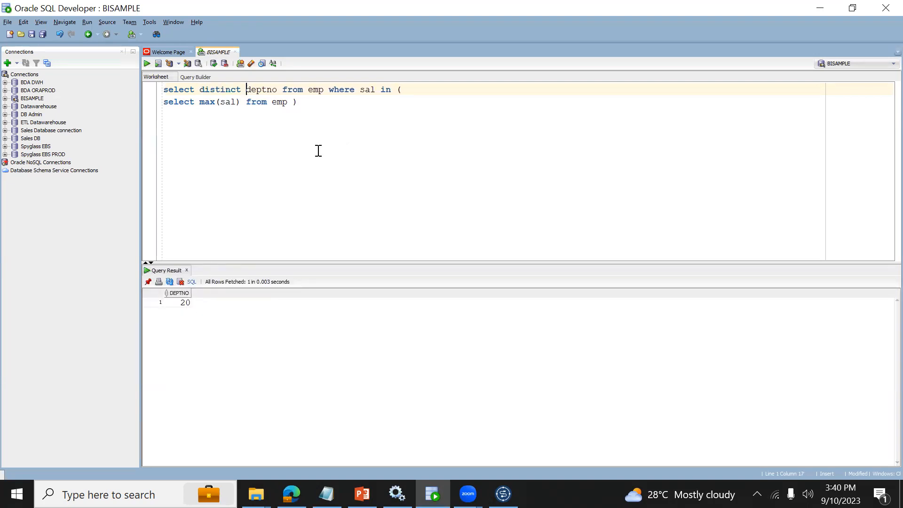
- Select the entire distinct deptno query, switch to Talend and accept the tMap_1 mapping to return to the job design
key("ctrl+a")
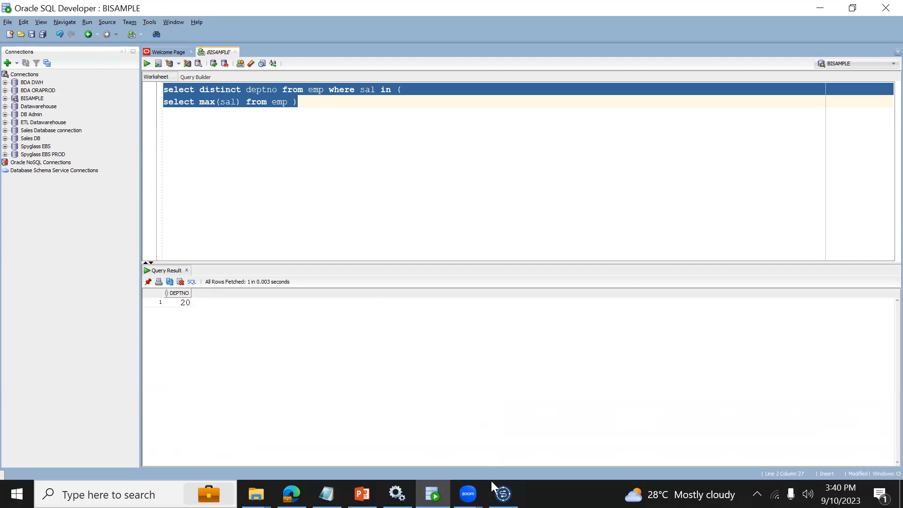
left_click(503, 494)
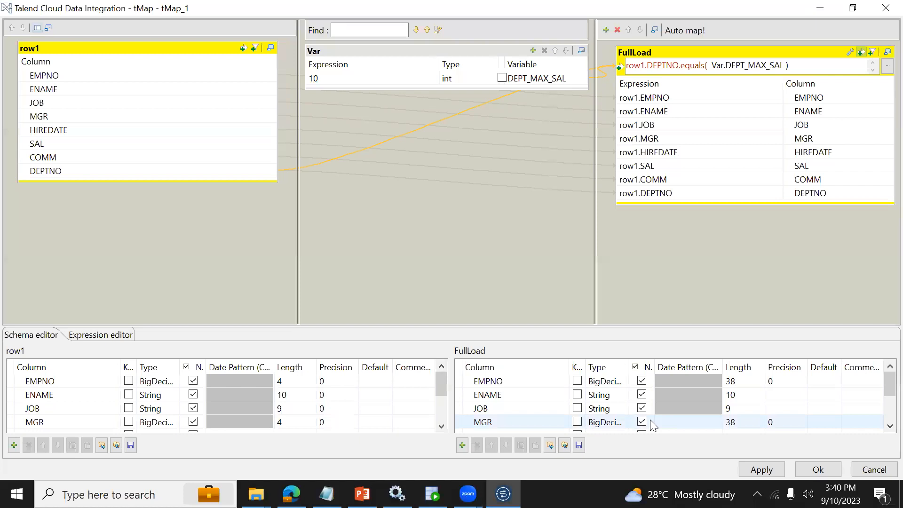
left_click(802, 471)
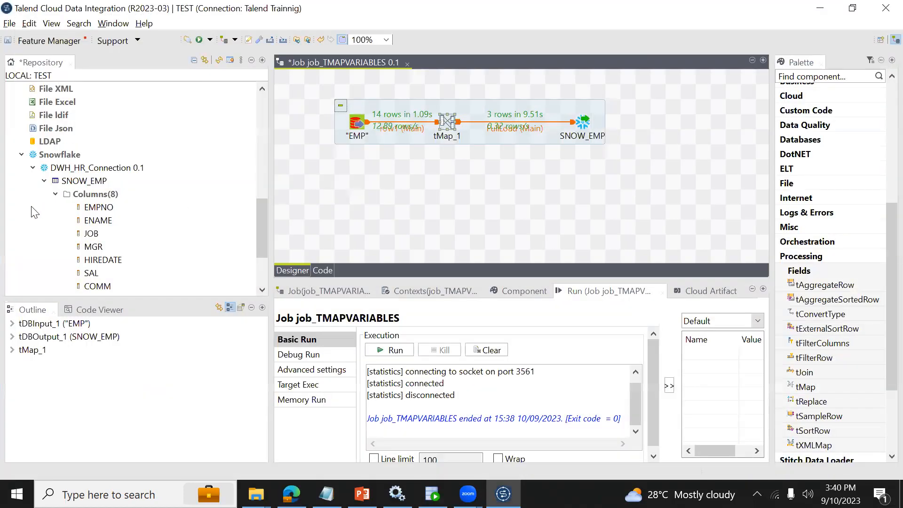
left_click_drag(264, 213, 260, 156)
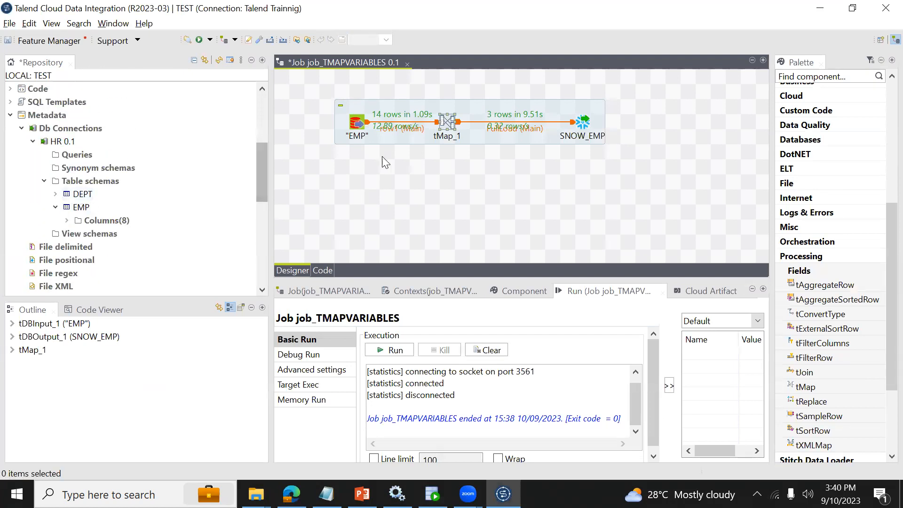
left_click(357, 187)
type("tdb")
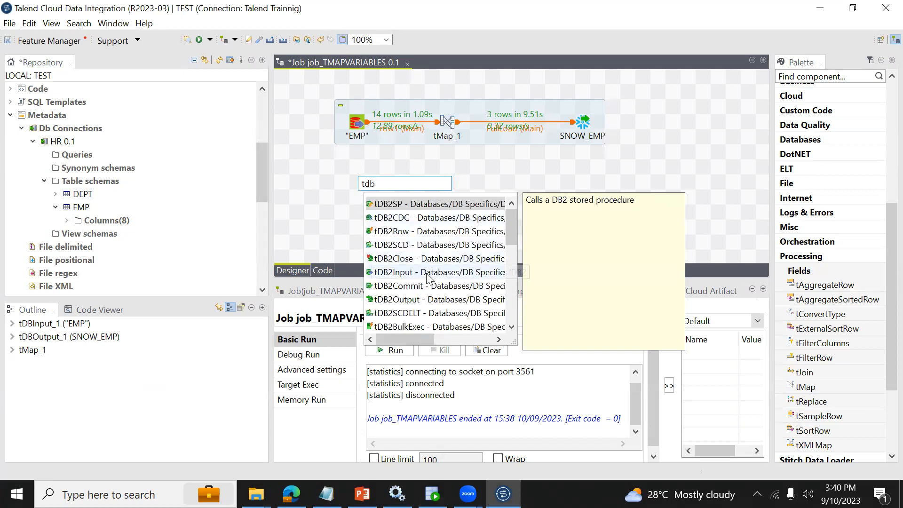
left_click_drag(514, 230, 512, 233)
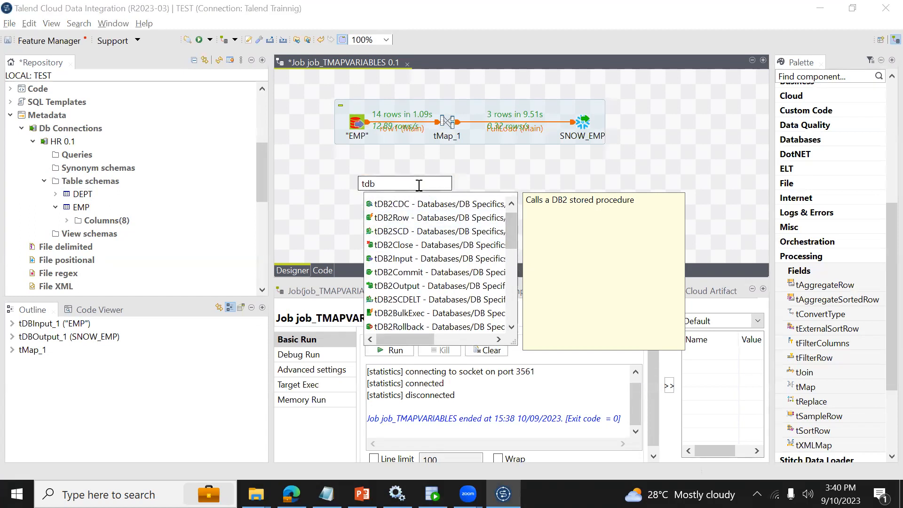
key("Escape")
- Add a tDBInput component to the job canvas below the existing EMP to SNOW_EMP flow
type("td")
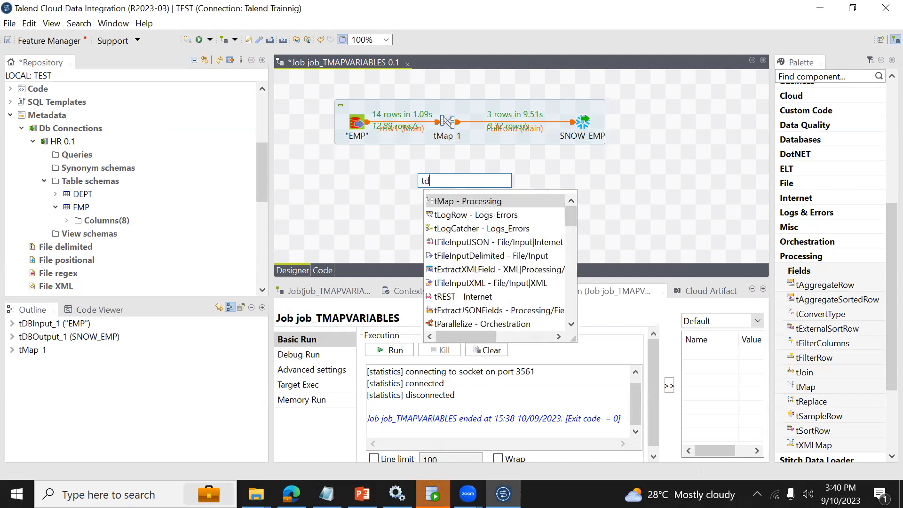
type("bi")
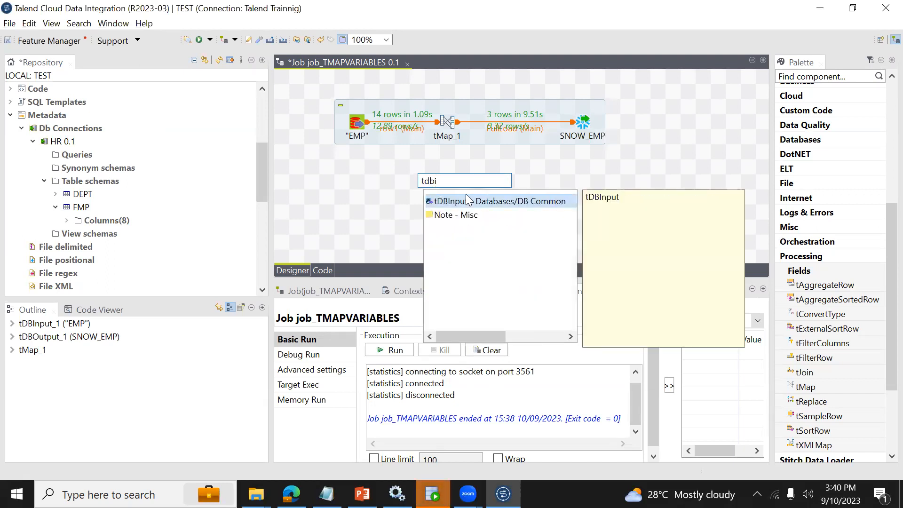
double_click(467, 200)
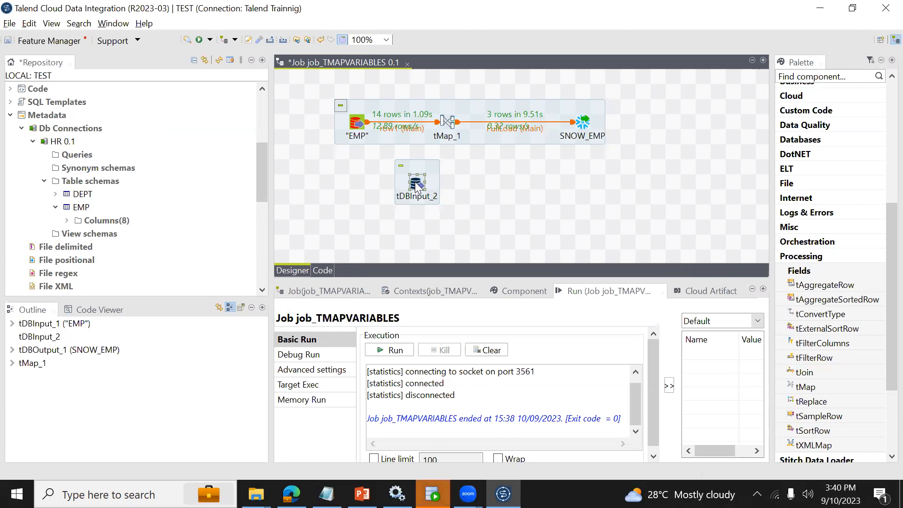
- Set the tDBInput_2 component's database type to Oracle and apply it
left_click(504, 291)
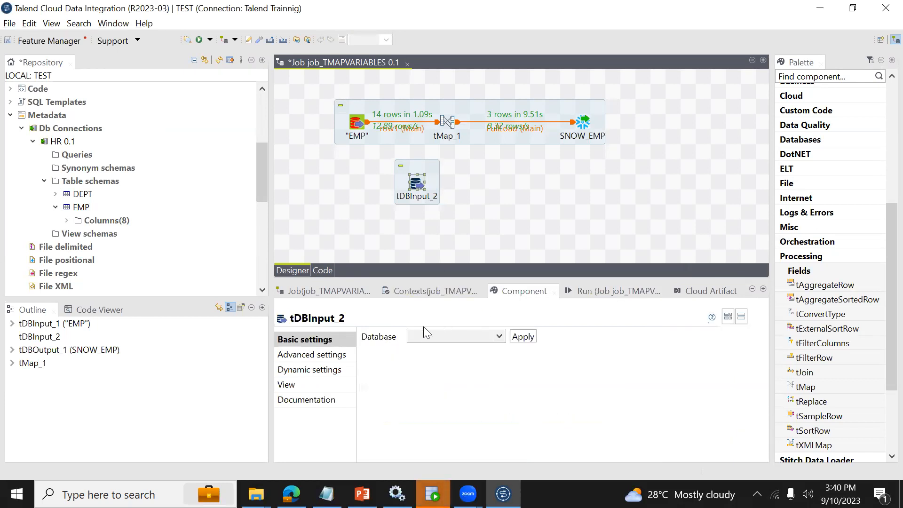
left_click(502, 340)
scroll(478, 315, "down", 2)
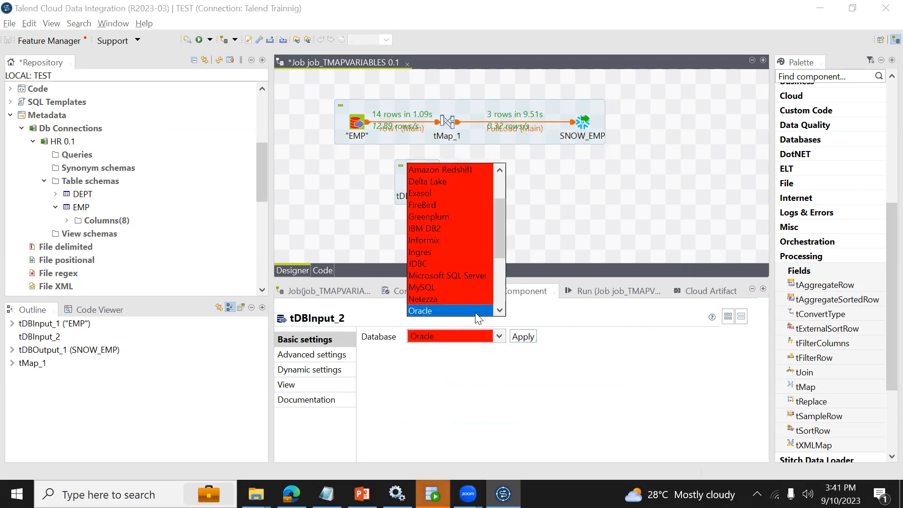
left_click(476, 312)
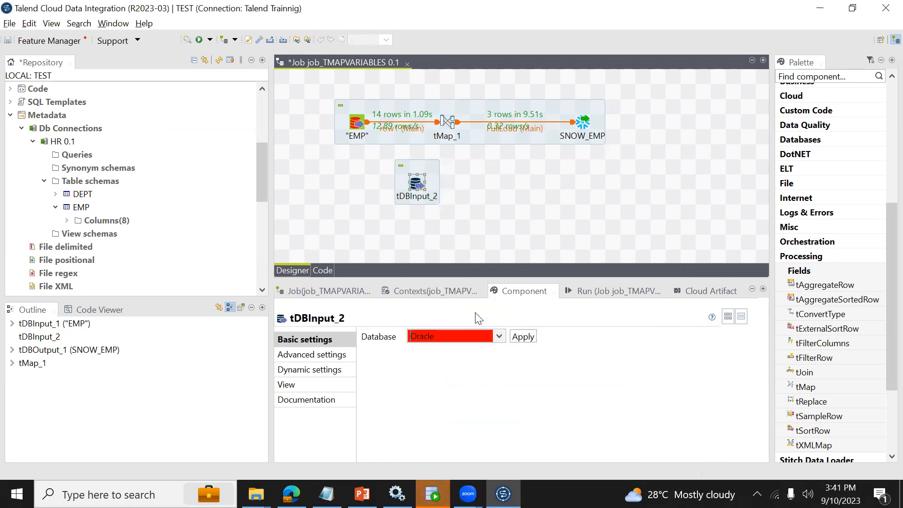
left_click(518, 337)
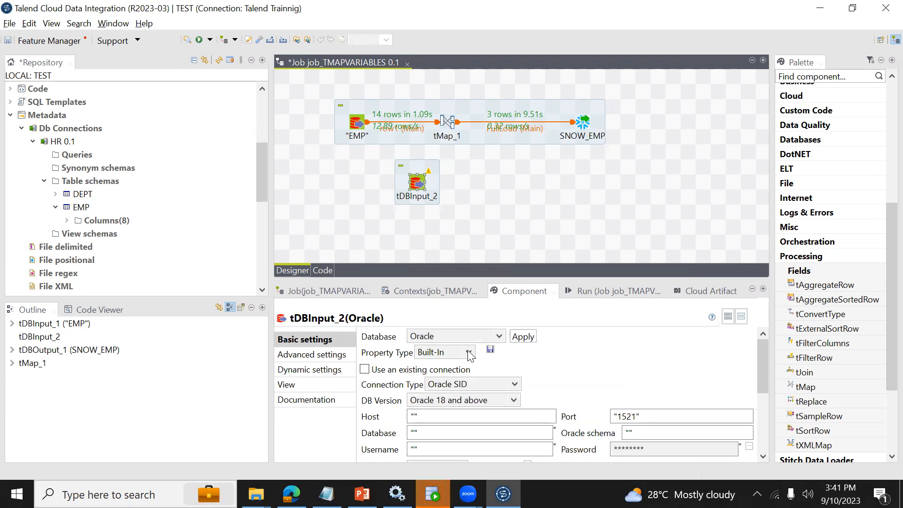
- Set tDBInput_2's property type to Repository and link it to the HR 0.1 database connection
left_click(469, 353)
left_click(453, 375)
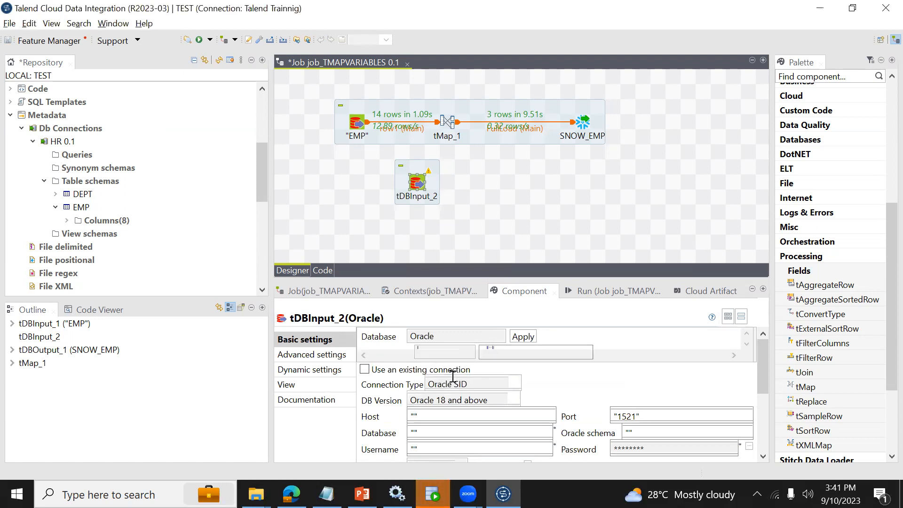
left_click(602, 351)
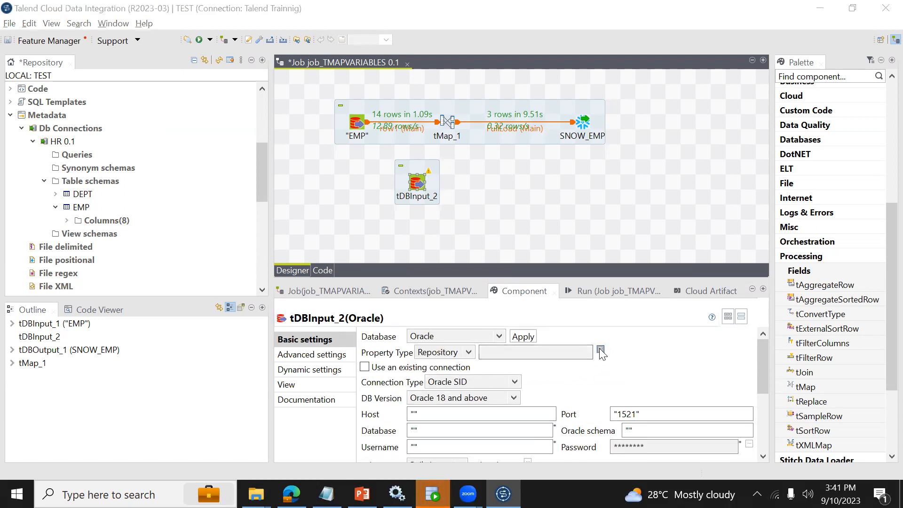
left_click(367, 130)
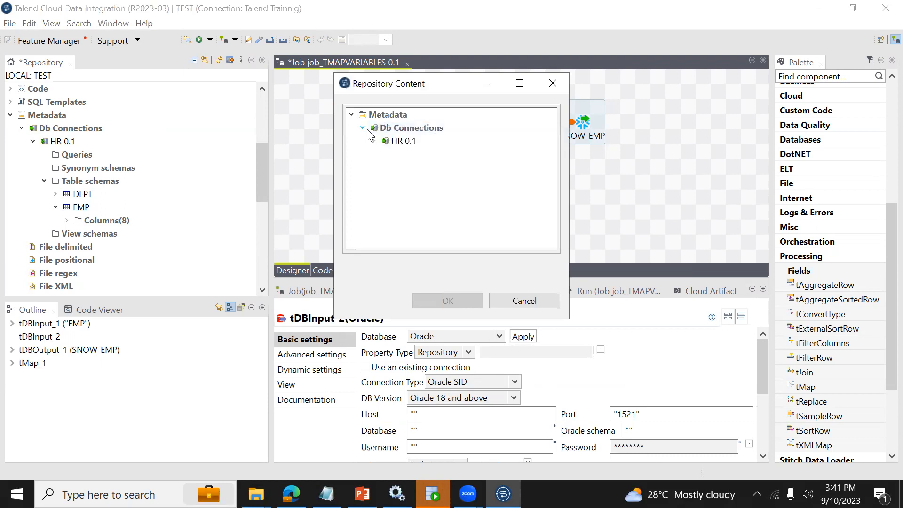
double_click(403, 141)
mouse_move(762, 364)
left_mouse_down()
mouse_move(763, 380)
mouse_move(761, 365)
left_mouse_up()
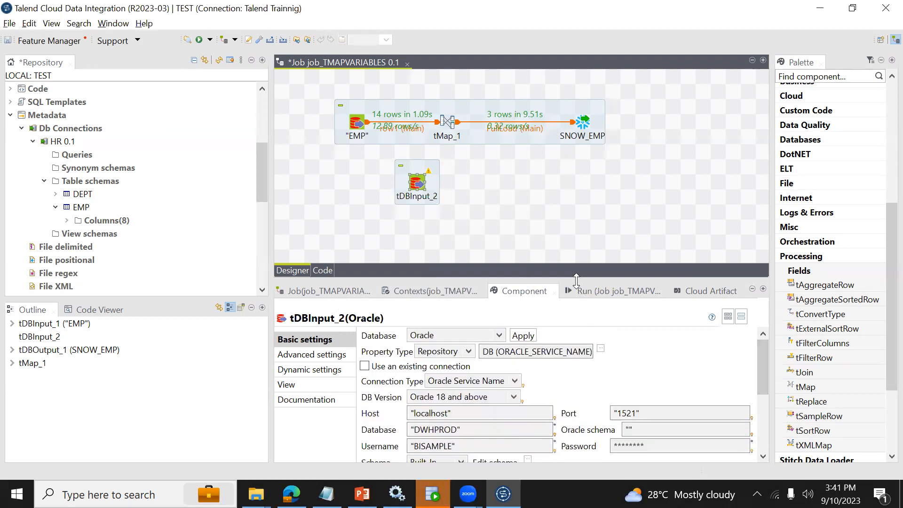
- Enlarge the component settings area and clear the default query of tDBInput_2
left_click_drag(579, 281, 578, 233)
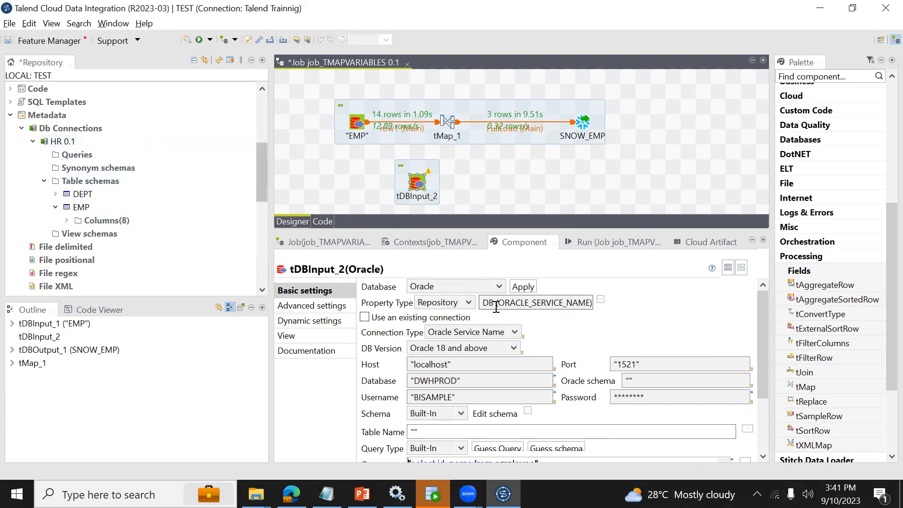
left_click_drag(763, 374, 763, 417)
left_click(548, 393)
key("ctrl+a")
key("BackSpace")
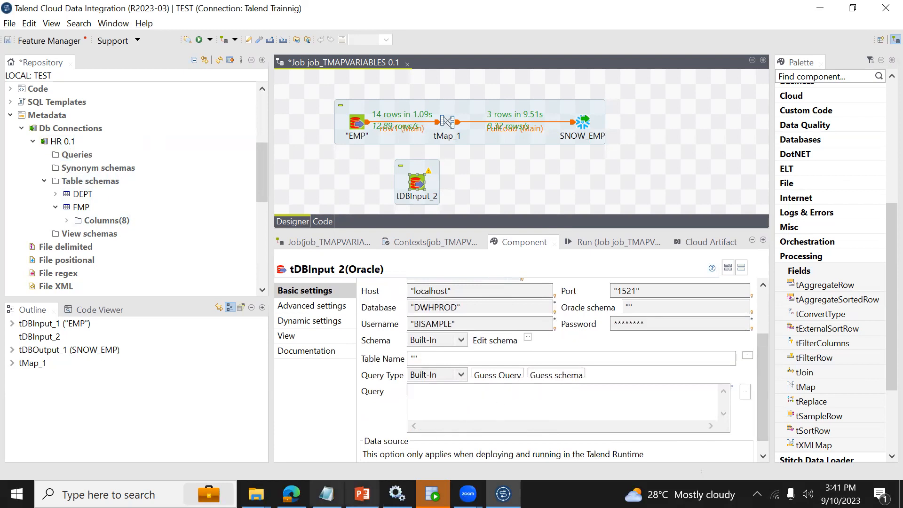
- Copy the highest-salary department query from Oracle SQL Developer into the quoted Query field of tDBInput_2 in Talend
left_click(292, 494)
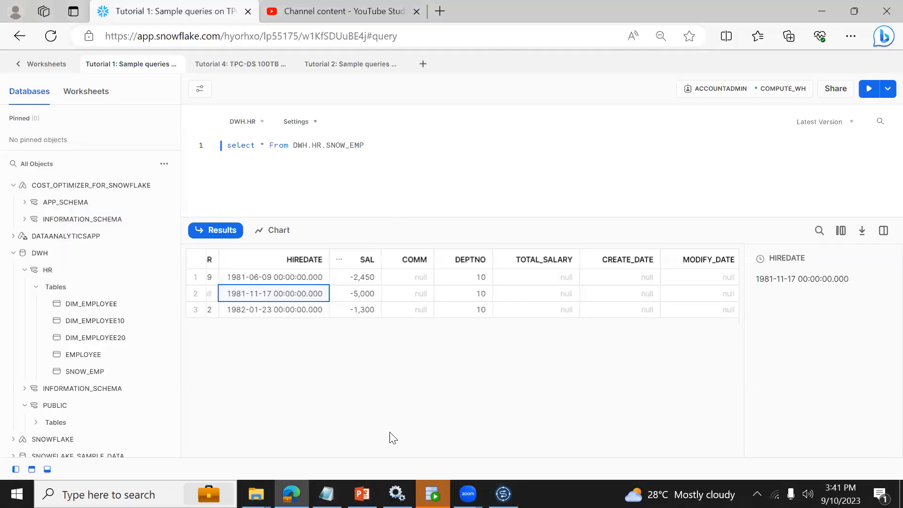
left_click(432, 494)
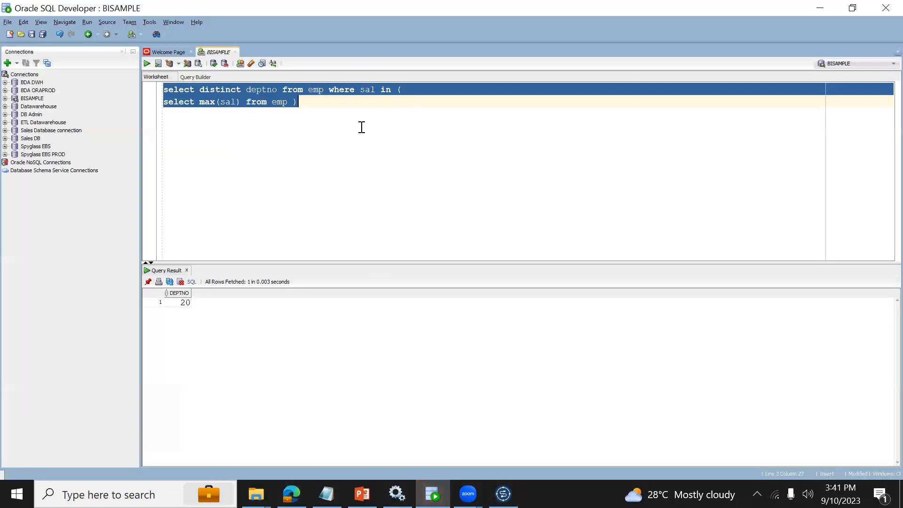
key("alt+Tab")
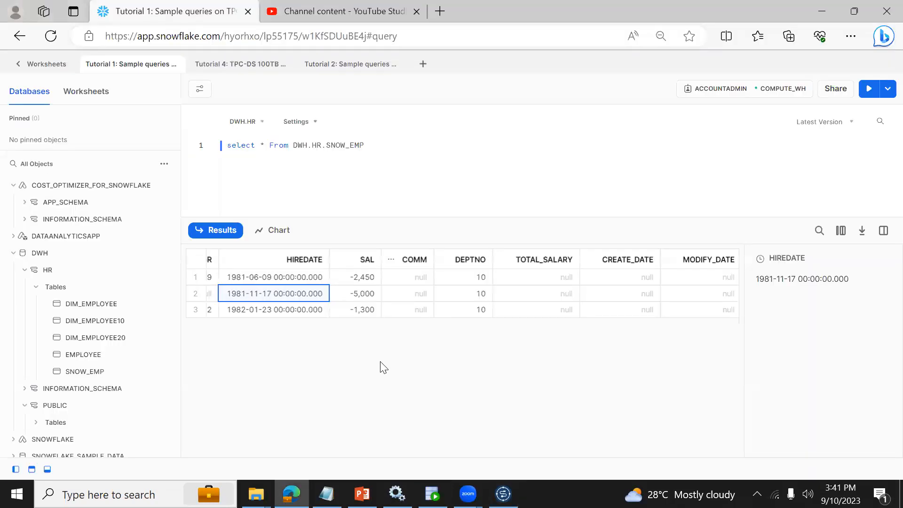
key("alt+Tab")
left_click(462, 405)
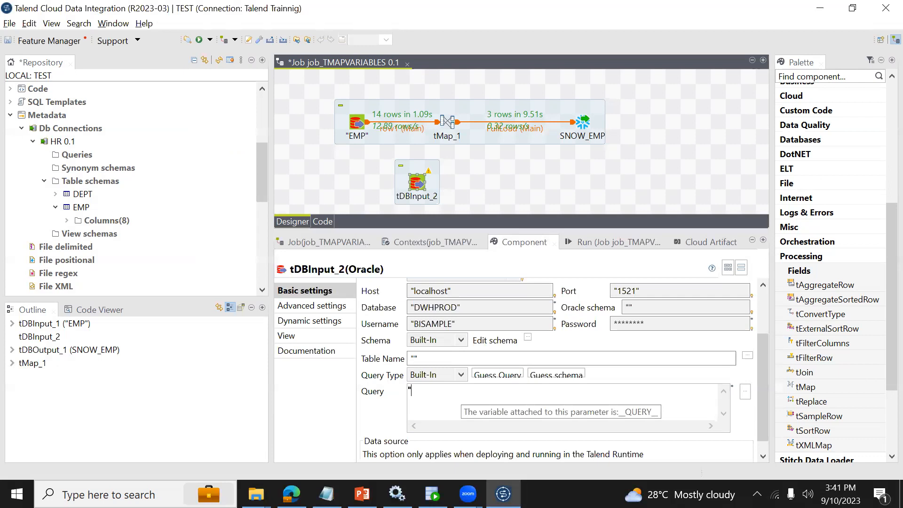
type("select distinct deptno from emp where sal in ( select max(sal) from emp )")
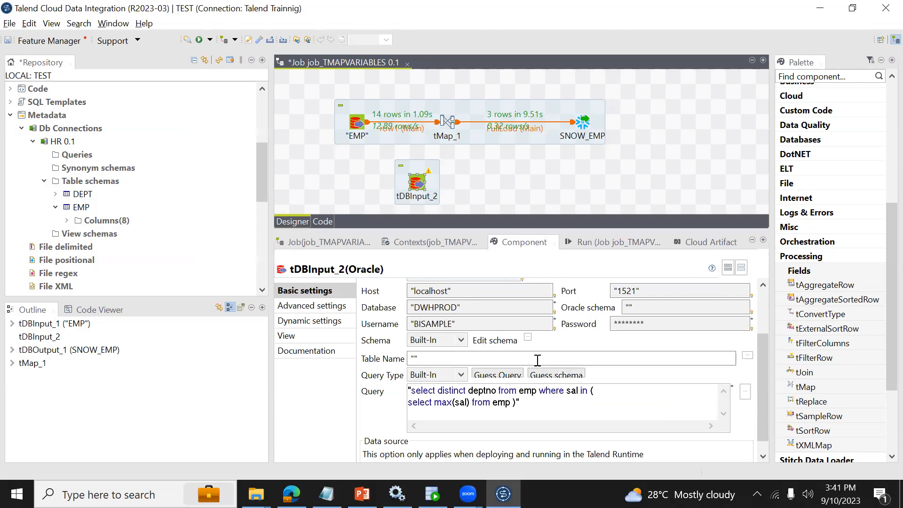
- Check the tDBInput_2 schema, then guess it from the query and accept the DEPTNO column
left_click(528, 338)
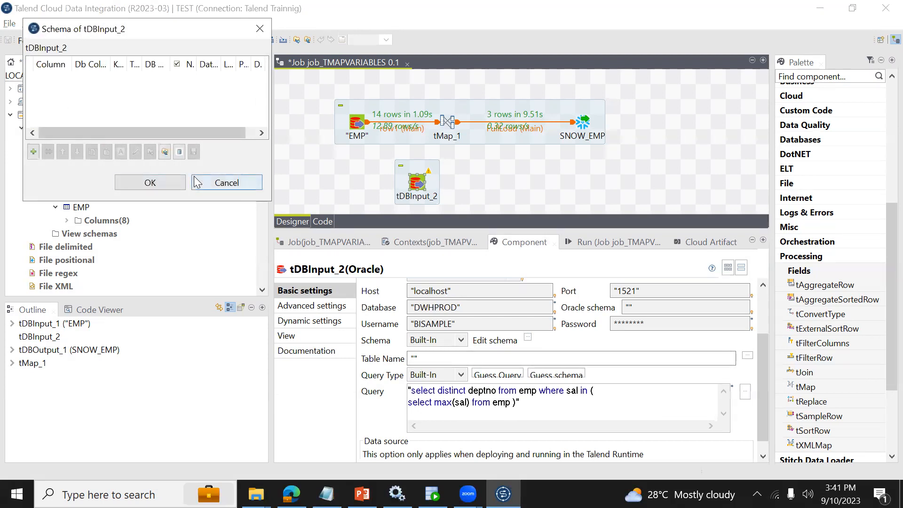
left_click(226, 183)
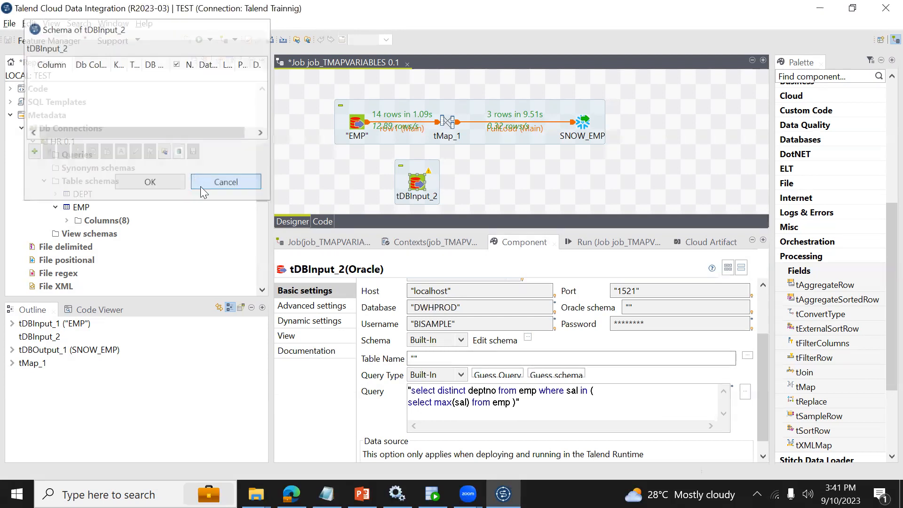
left_click(553, 375)
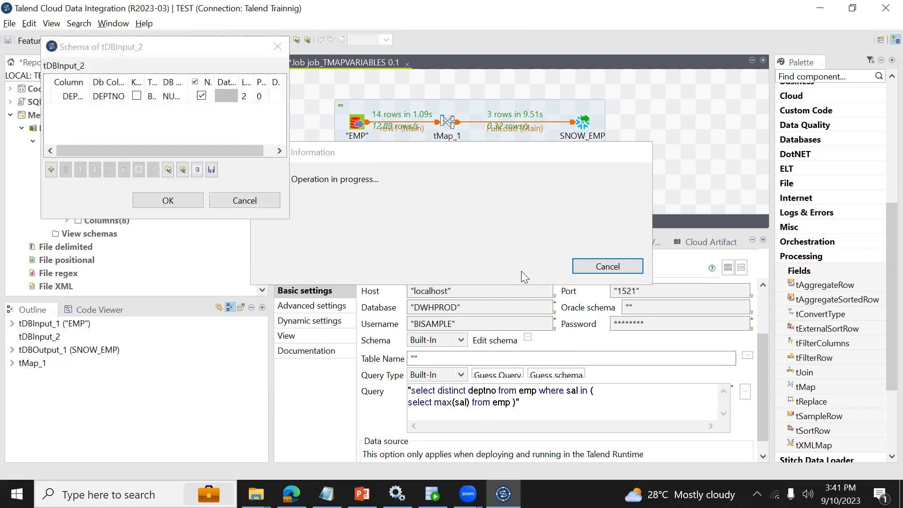
left_click(156, 204)
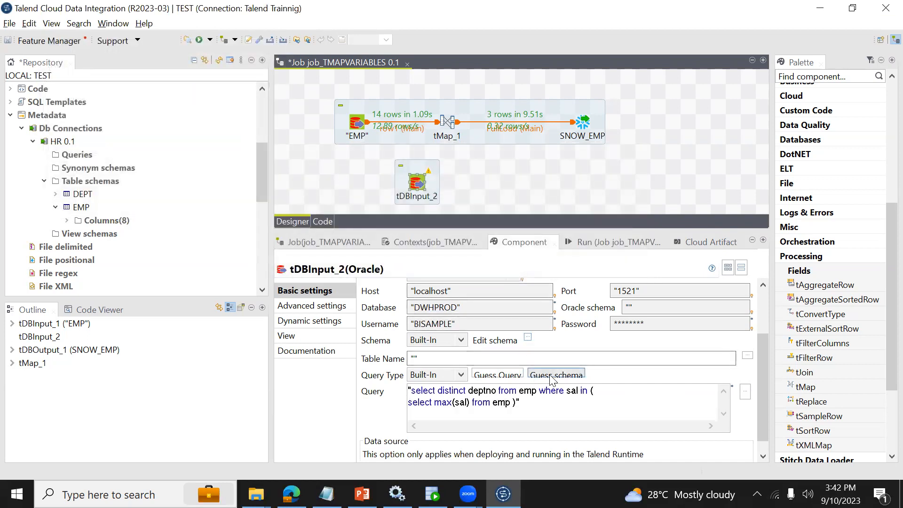
- Change the DEPTNO column type in the tDBInput_2 schema to int | Integer and save the job
left_click(528, 338)
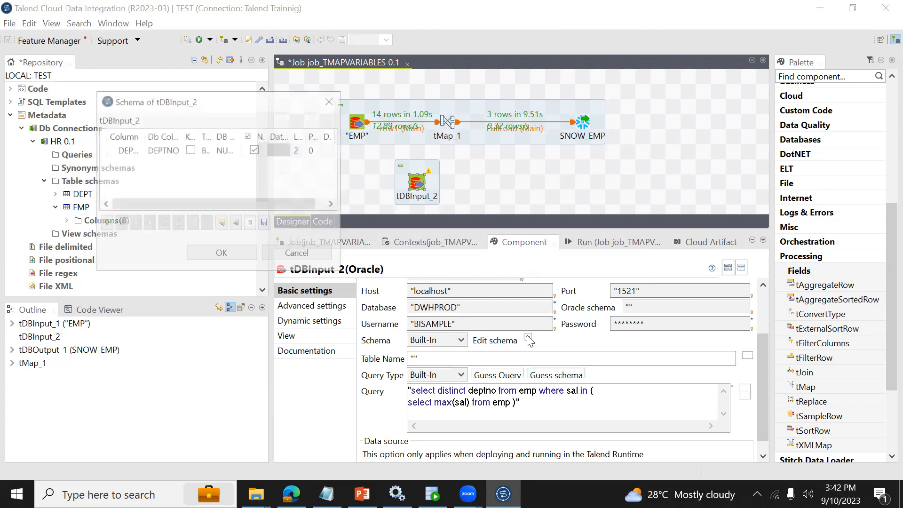
left_click(204, 150)
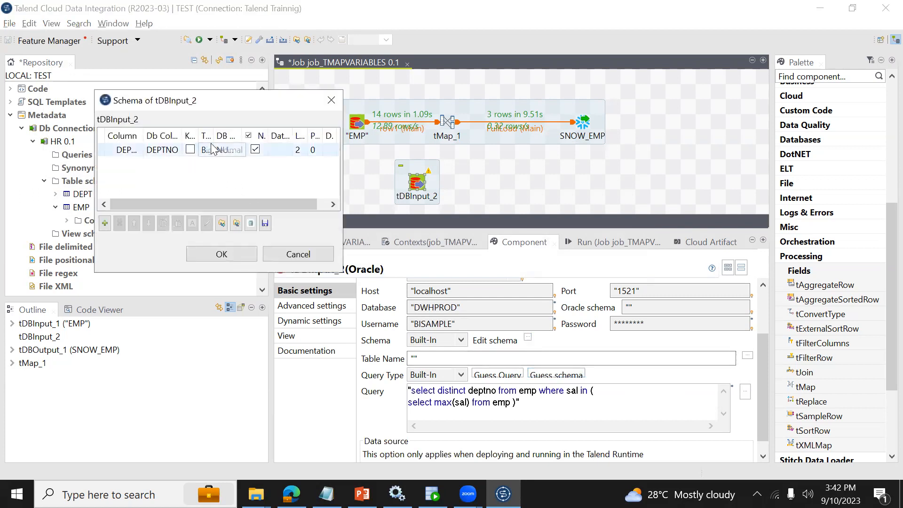
left_click_drag(213, 135, 267, 135)
left_click(242, 149)
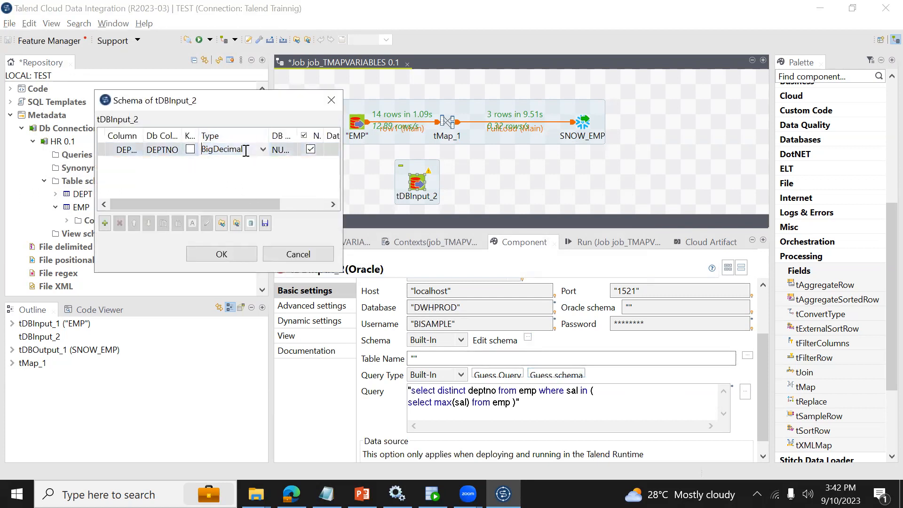
left_click(263, 149)
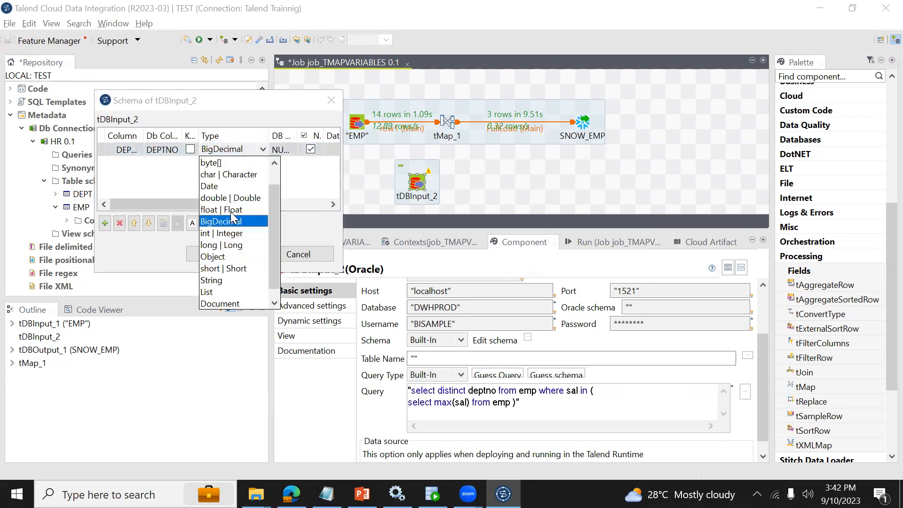
left_click(231, 233)
left_click(234, 251)
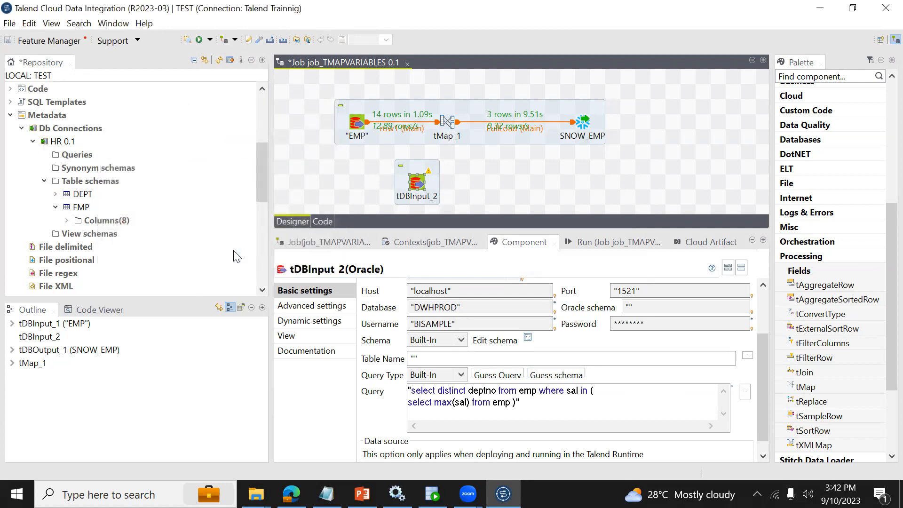
key("ctrl+s")
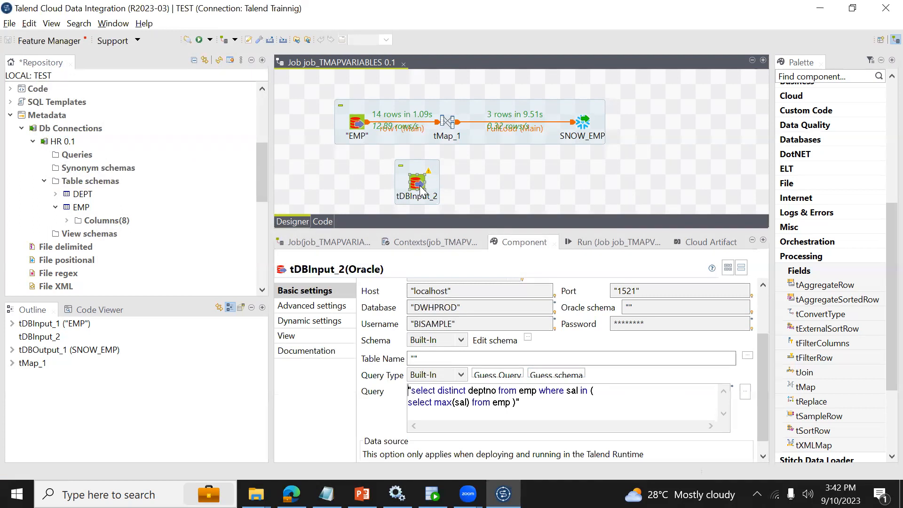
- Shift tDBInput_2 slightly toward EMP's column, then switch to Oracle SQL Developer, rerun the highest-salary department query and return to Talend
left_click_drag(414, 190, 385, 191)
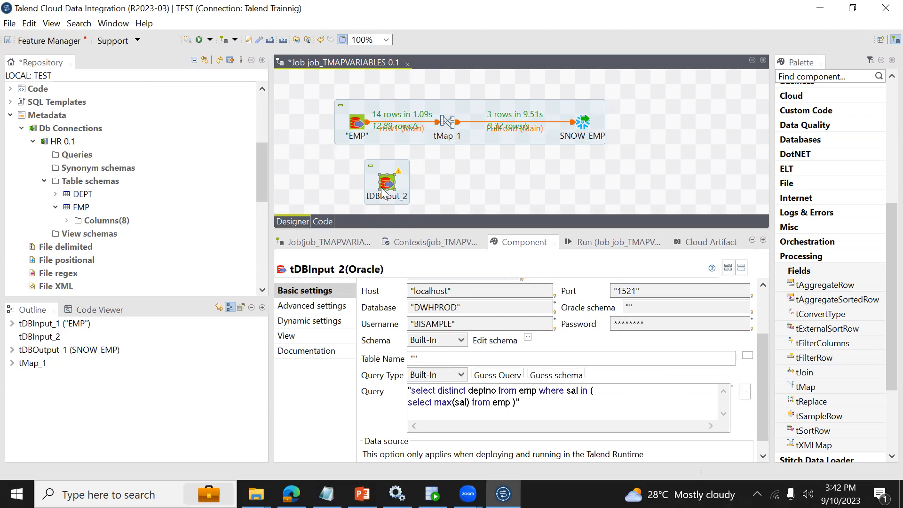
key("alt+Tab")
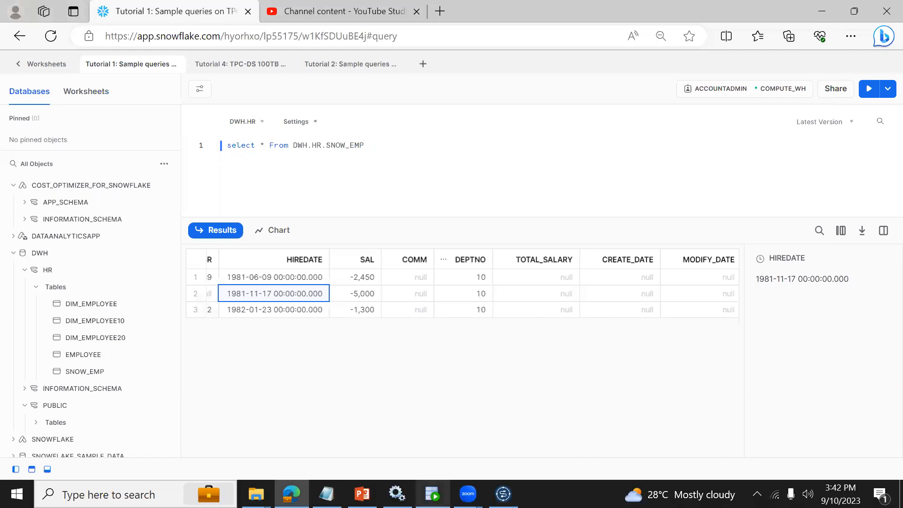
left_click(432, 494)
left_click(354, 101)
key("ctrl+Return")
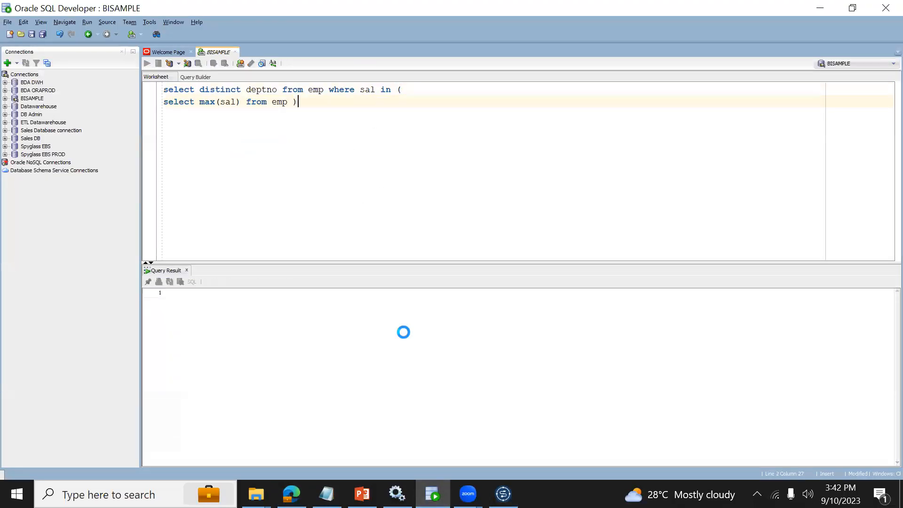
left_click(504, 494)
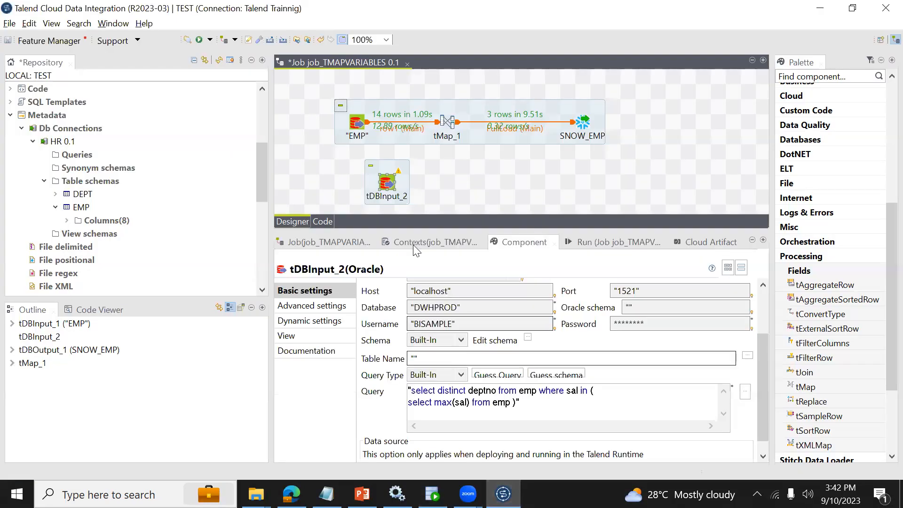
- Connect tDBInput_2 to tMap_1 as a lookup row and align the component directly below EMP
right_click(385, 187)
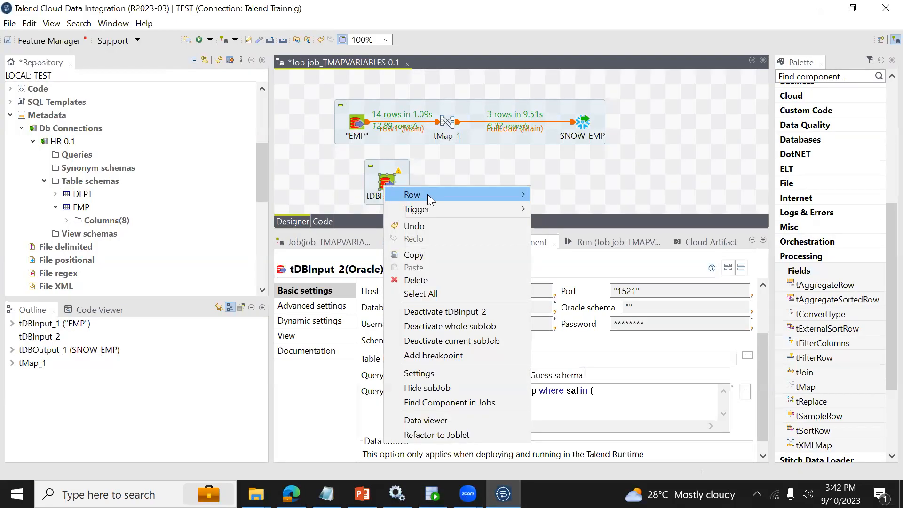
left_click(551, 195)
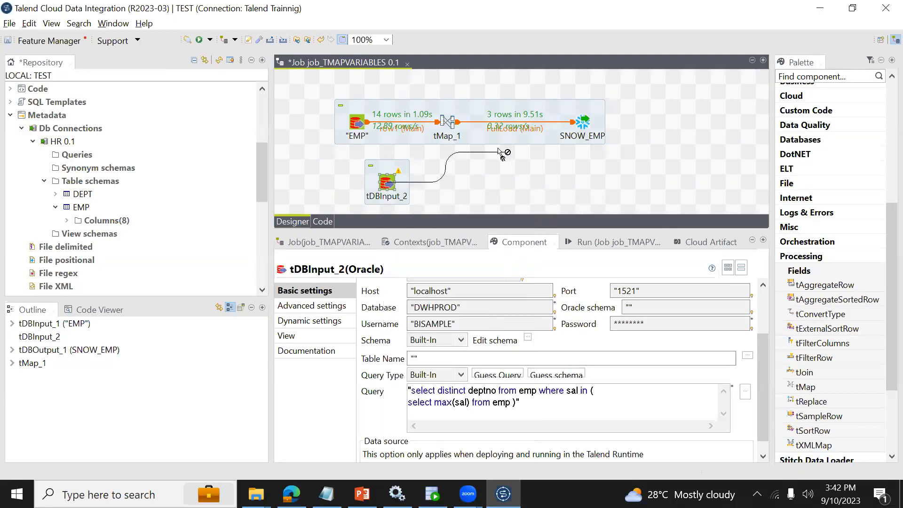
left_click(448, 124)
left_click_drag(404, 188, 374, 188)
left_click(360, 197)
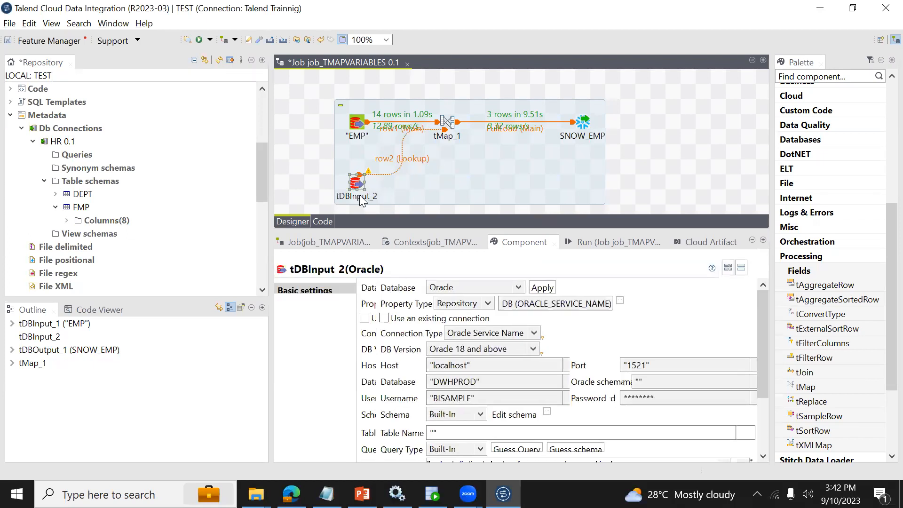
- Rename the tDBInput_2 component on the canvas to DEPARTMENT
left_click(350, 196)
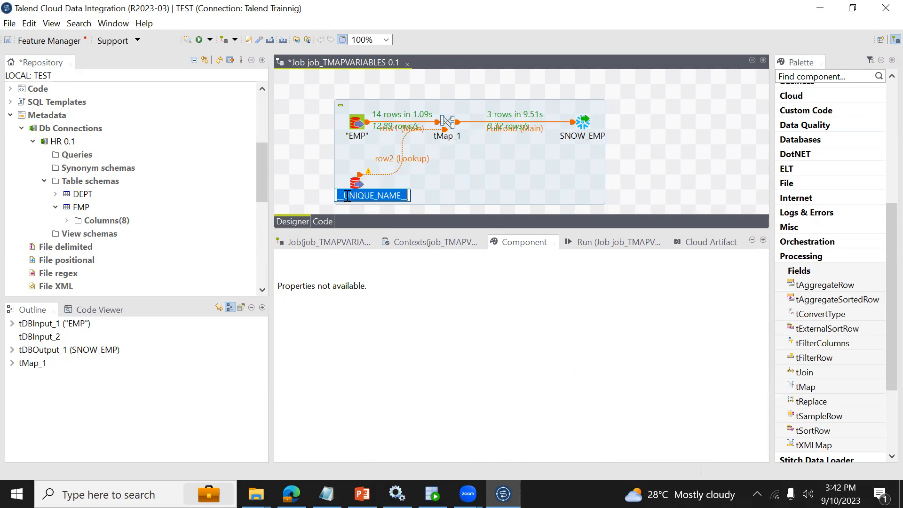
type("DEPARTMENT")
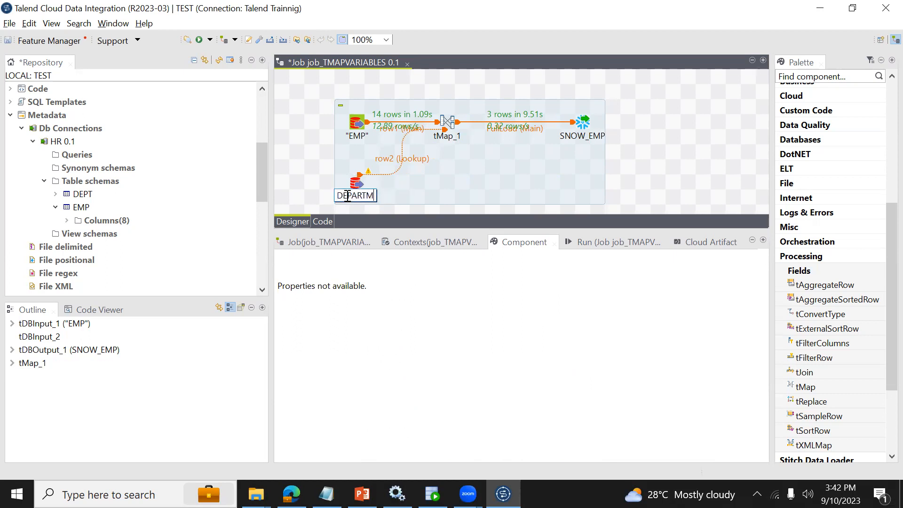
key("Return")
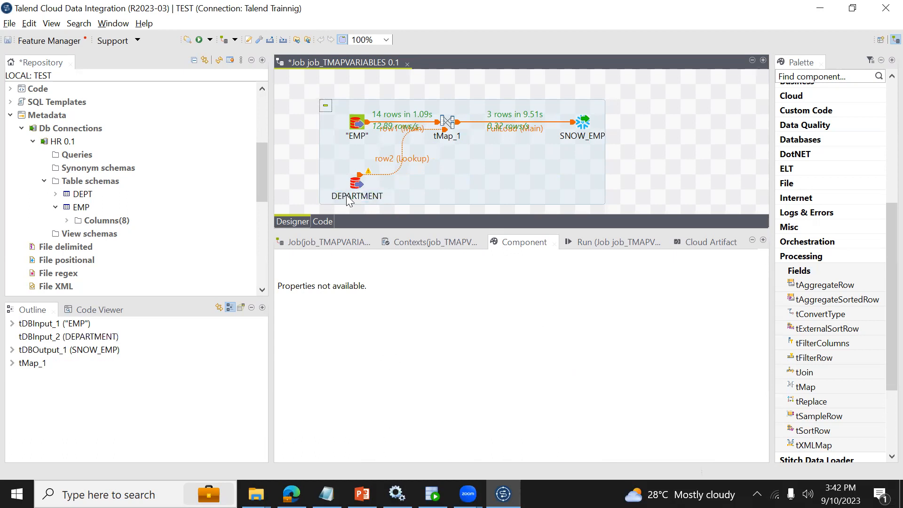
- Replace the DEPT_MAX_SAL variable's expression in tMap_1 with row2.DEPTNO and accept the mapping
left_click(446, 122)
double_click(446, 122)
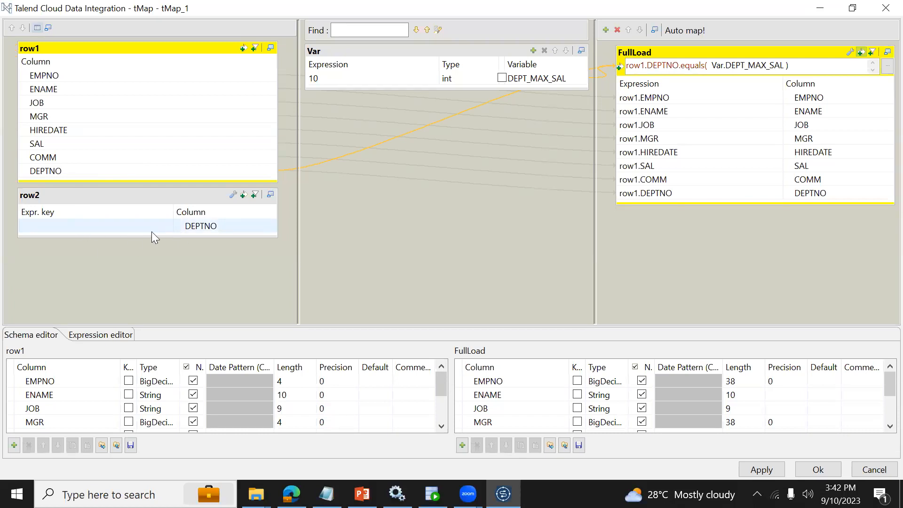
left_click(321, 80)
key("BackSpace")
left_click_drag(216, 230, 325, 81)
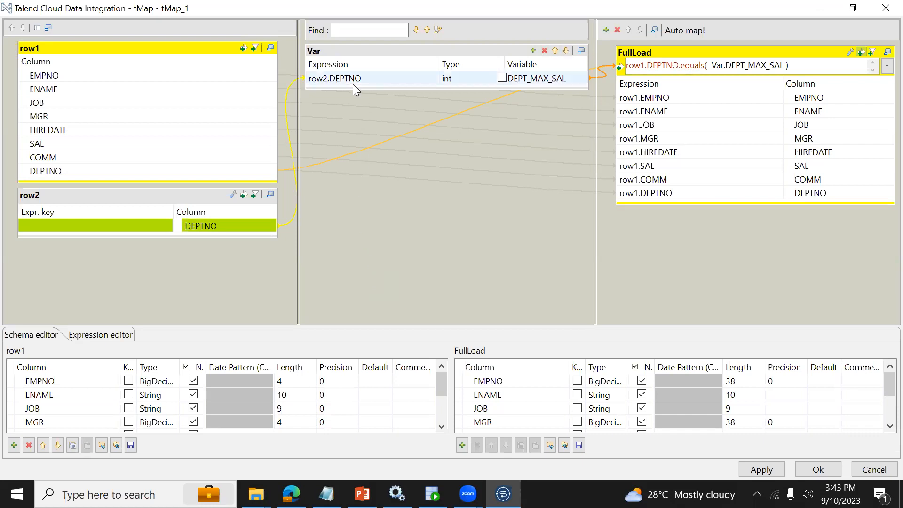
left_click(805, 472)
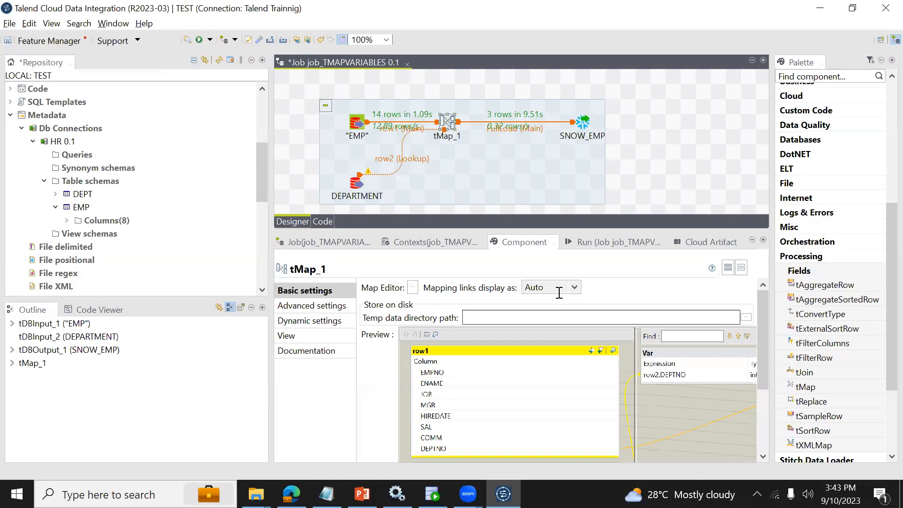
- Run job_TMAPVARIABLES, reviewing the department query in Oracle SQL Developer while it builds, and return to the run in Talend
left_click(608, 242)
left_click(401, 300)
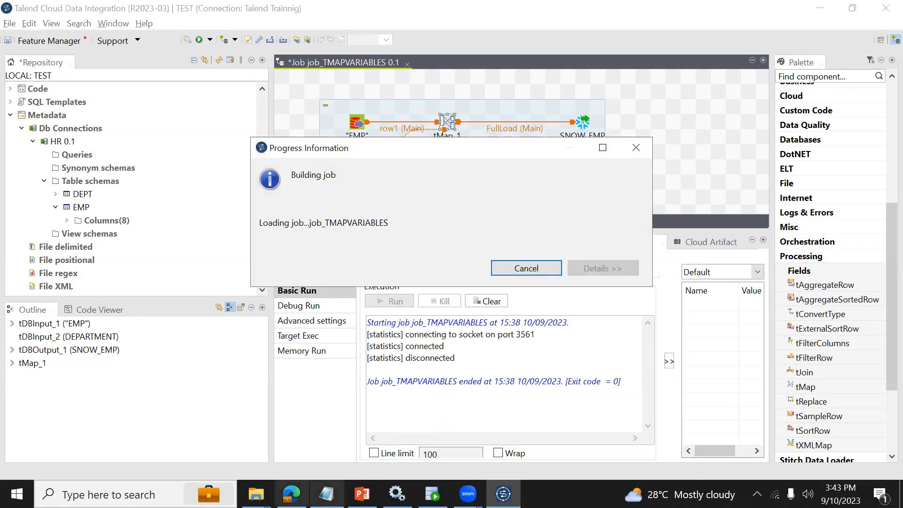
mouse_move(292, 494)
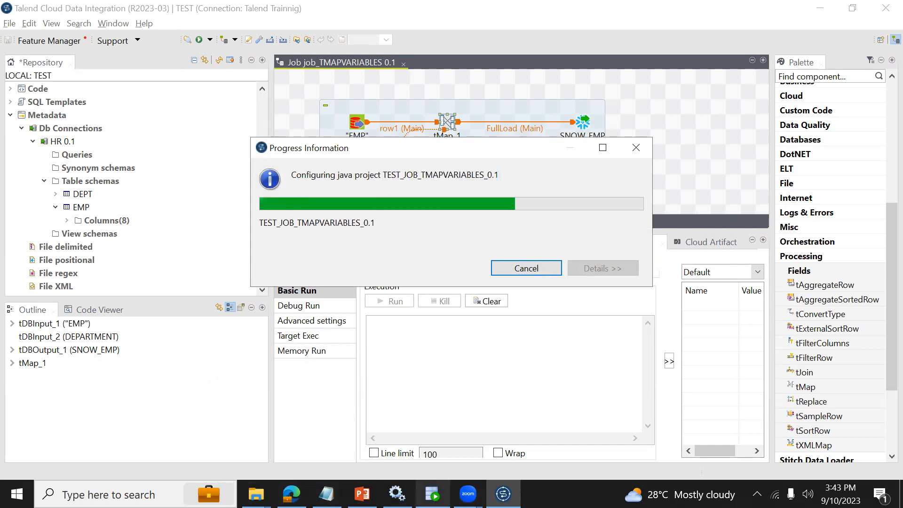
left_click(432, 494)
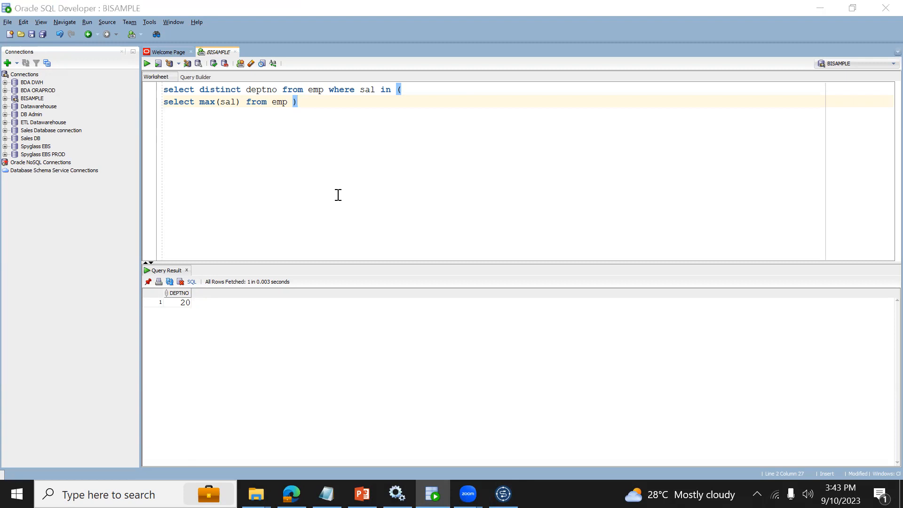
key("alt+Tab")
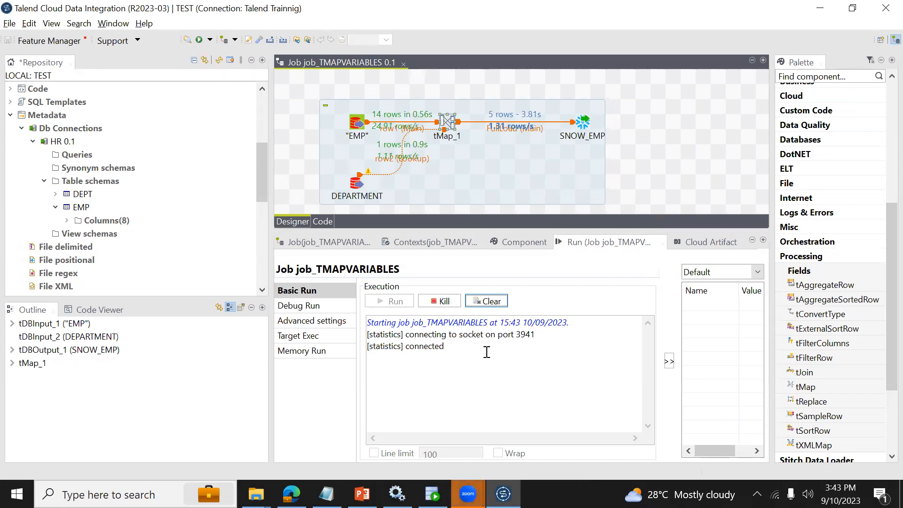
- Review the DEPT_MAX_SAL variable and the FullLoad filter in the tMap_1 mapping, then close it without changes
double_click(450, 118)
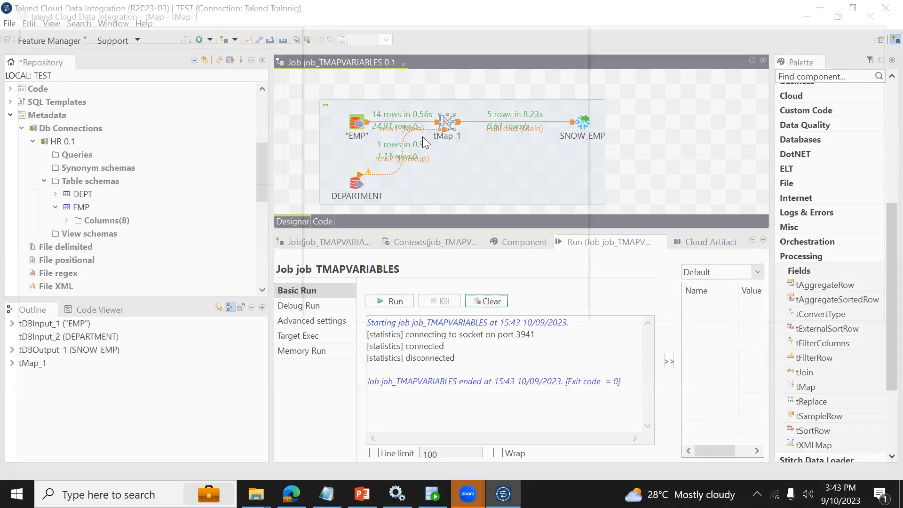
double_click(447, 121)
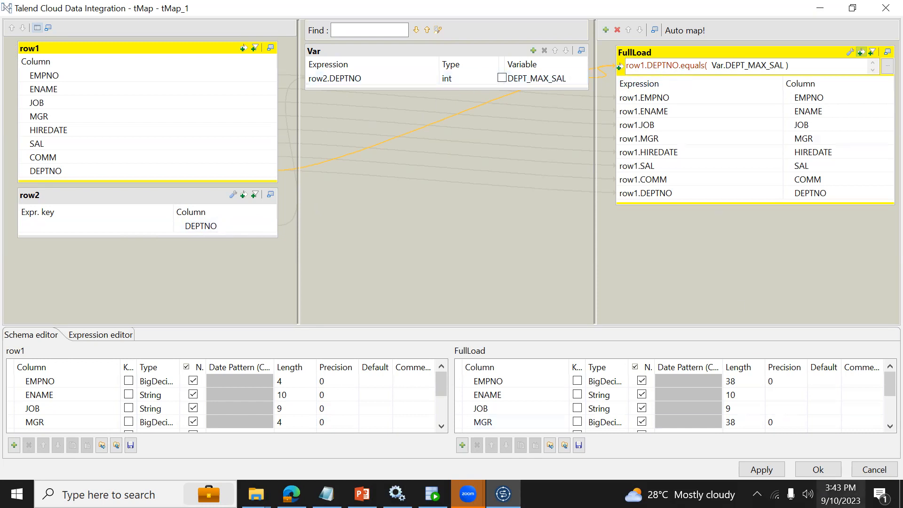
left_click(870, 472)
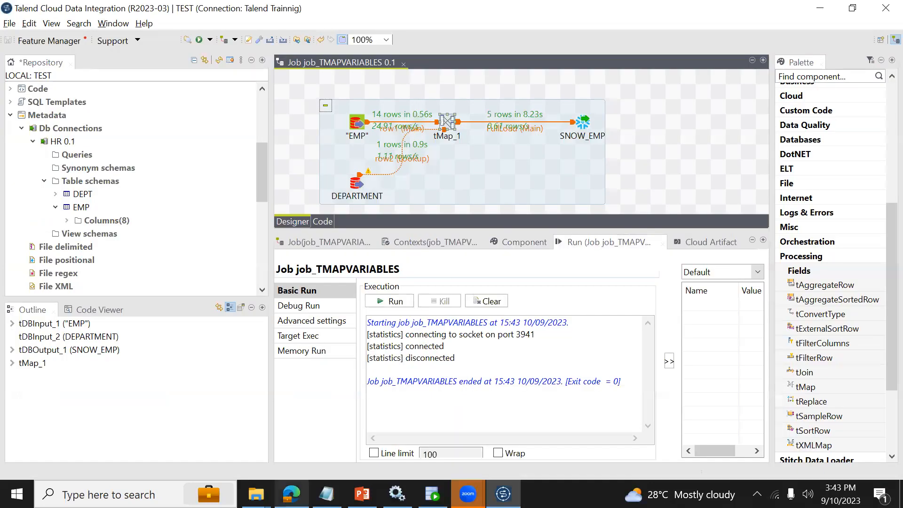
- Switch to the Snowflake worksheet and rerun the SELECT on DWH.HR.SNOW_EMP to inspect the loaded rows
left_click(292, 494)
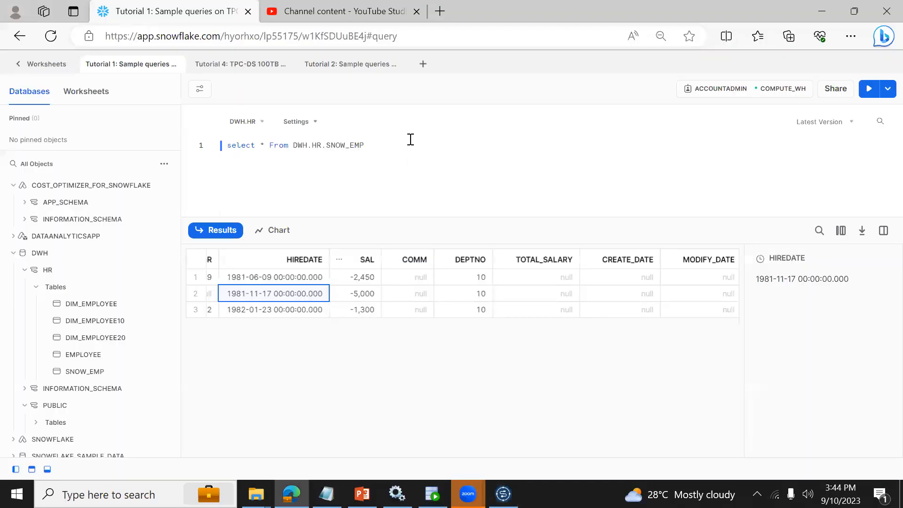
left_click(390, 145)
key("ctrl+Return")
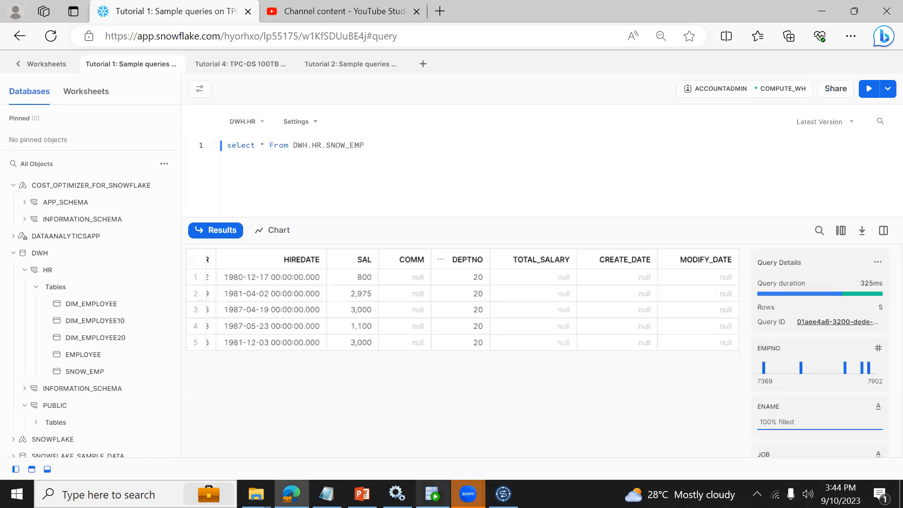
- In Oracle SQL Developer, add the query SELECT * FROM emp below the department query and run it
left_click(432, 494)
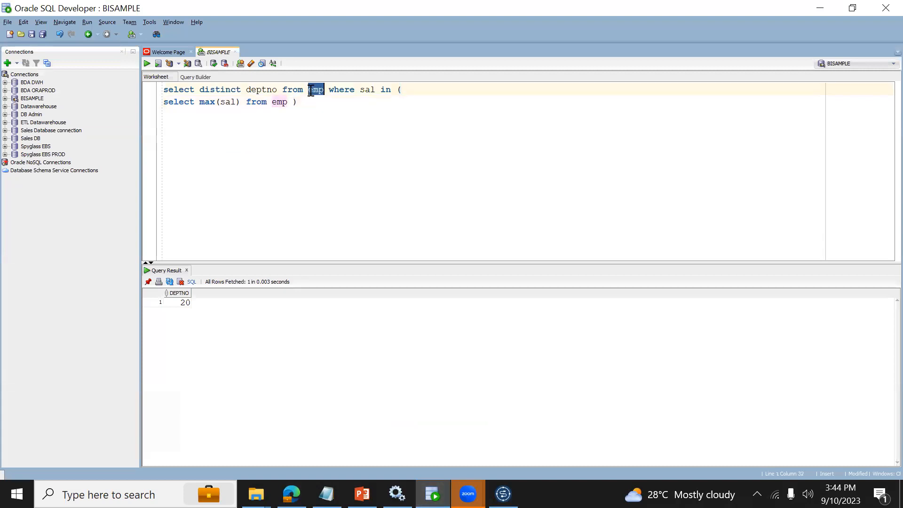
key("Return")
type("SEL")
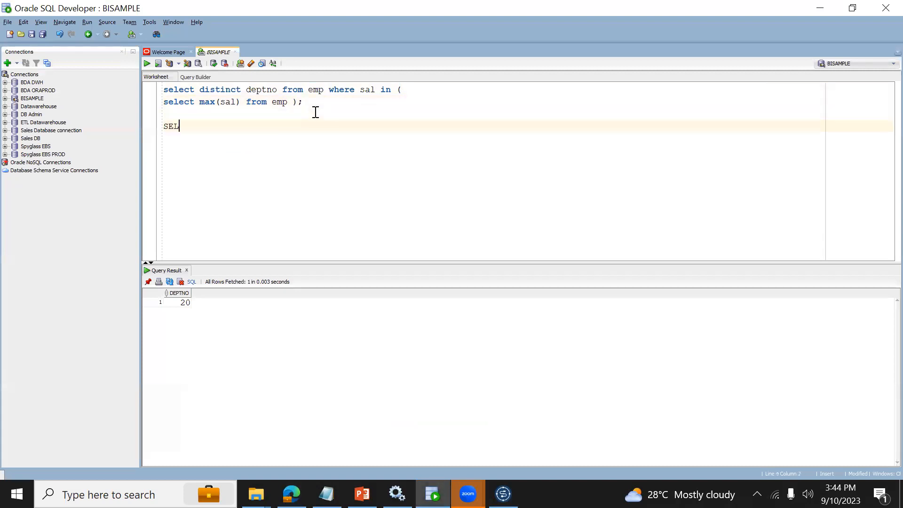
type("ECT * FROM emp")
key("ctrl+Return")
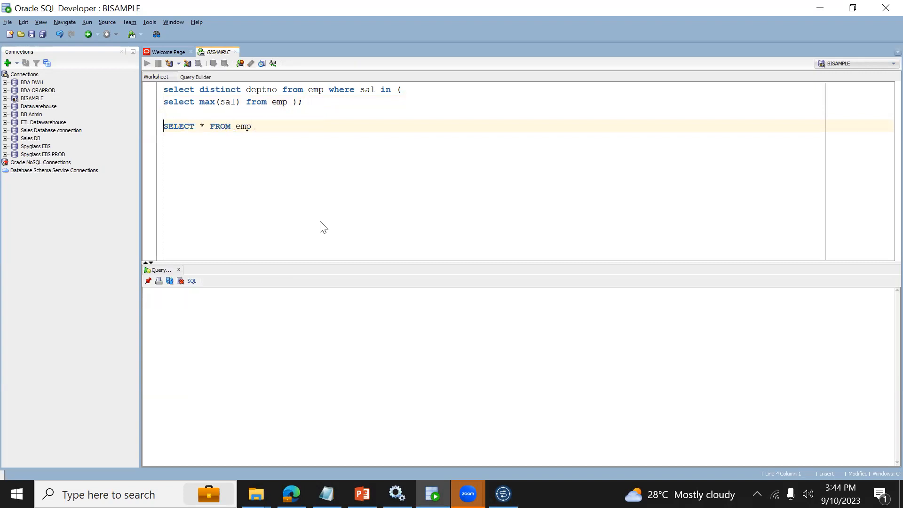
- Examine the salaries and department numbers in the EMP query result, ending at the employee number of the department 30 manager
left_click(436, 368)
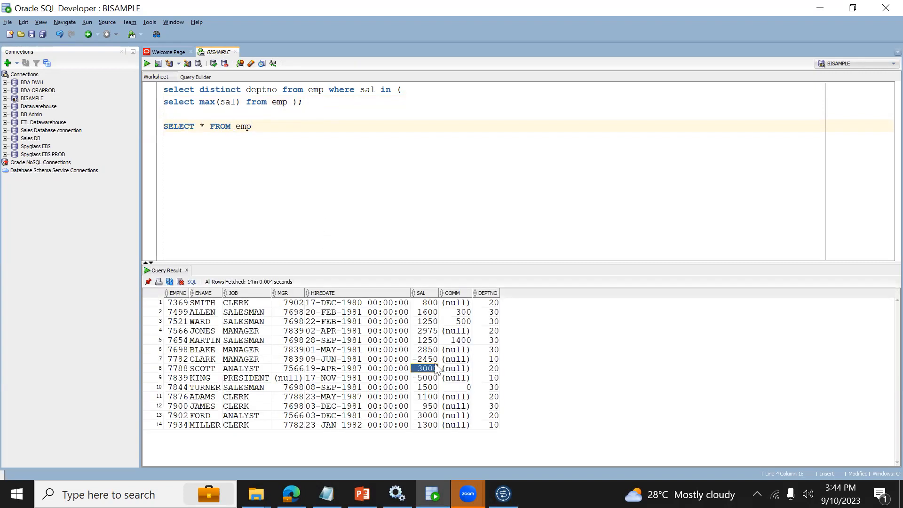
key("Down")
key("Right")
key("Right")
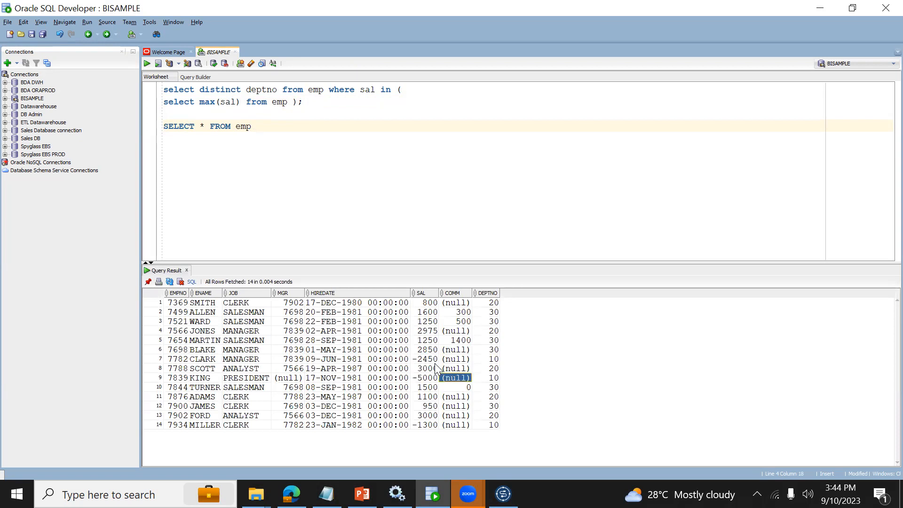
key("Up")
key("Up")
key("Up")
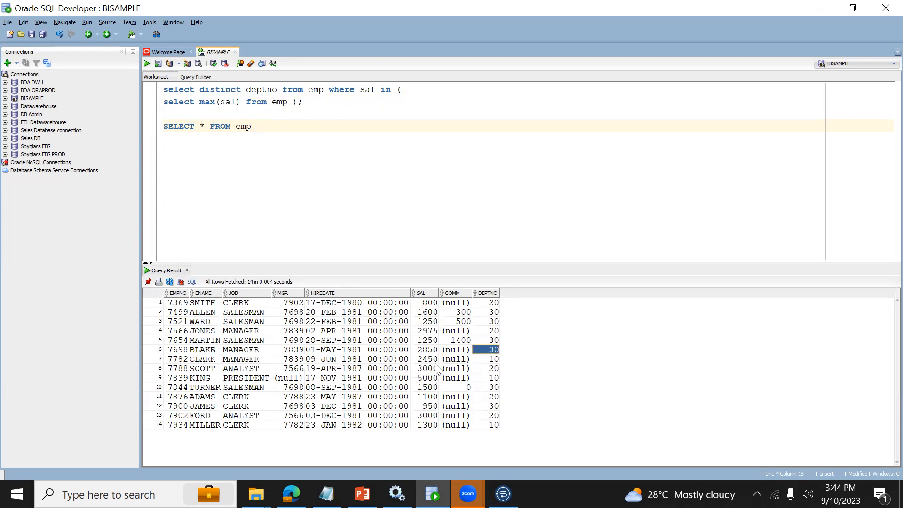
key("Left")
key("Left")
key("Left")
key("Left")
key("Left")
key("Left")
key("Left")
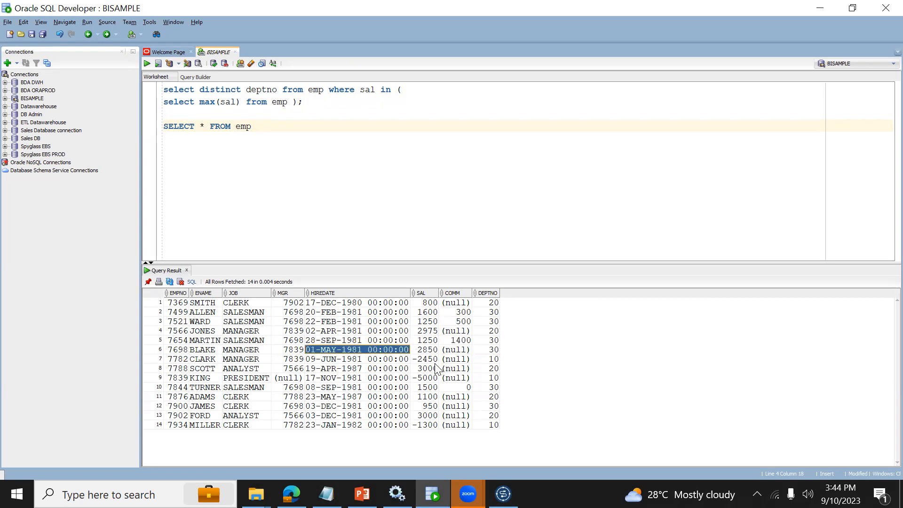
- Write and run an UPDATE on EMP that sets SAL=10000 for the department 30 manager, filtered by EMPNO
left_click(435, 126)
key("Return")
key("Return")
type("UPDATE EMP SET SAL=1")
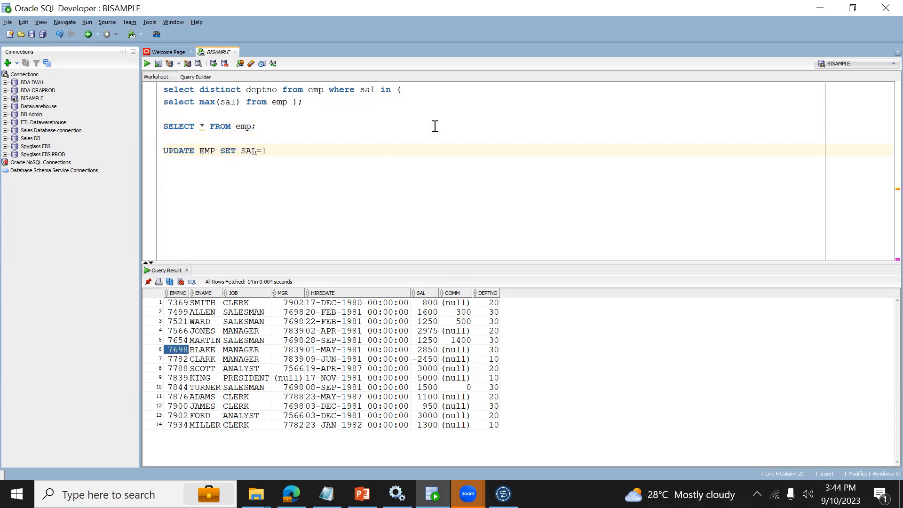
type("0000 WHERE EMPNO")
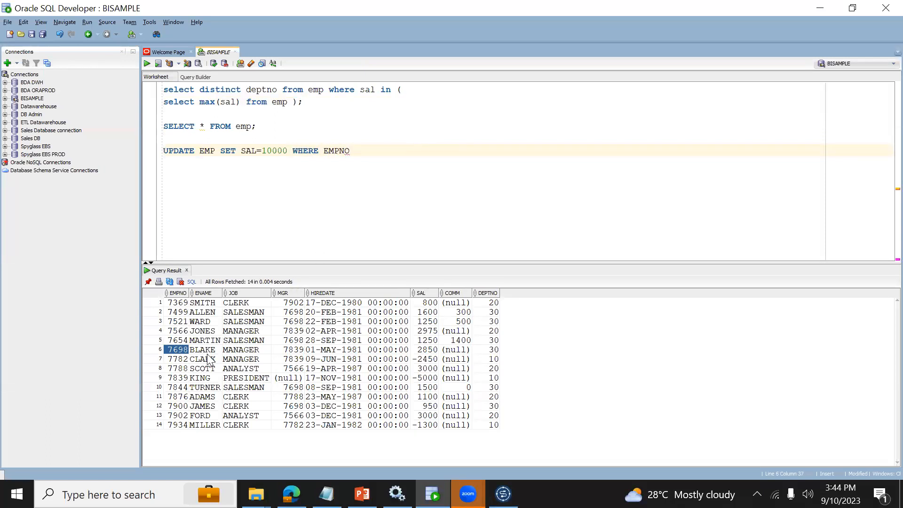
left_click(369, 152)
type("=7698;")
key("ctrl+Return")
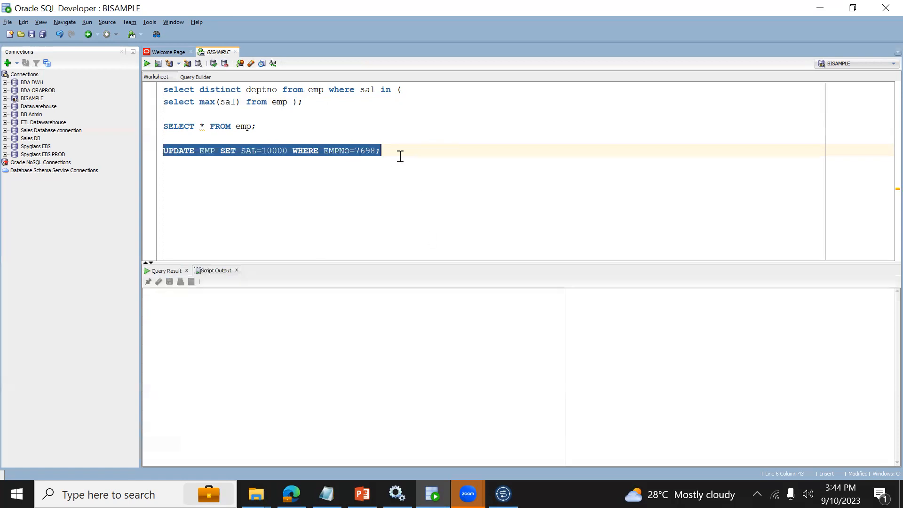
- Add a COMMIT; statement below the UPDATE and run it to save the salary change
key("Return")
key("Return")
type("CO")
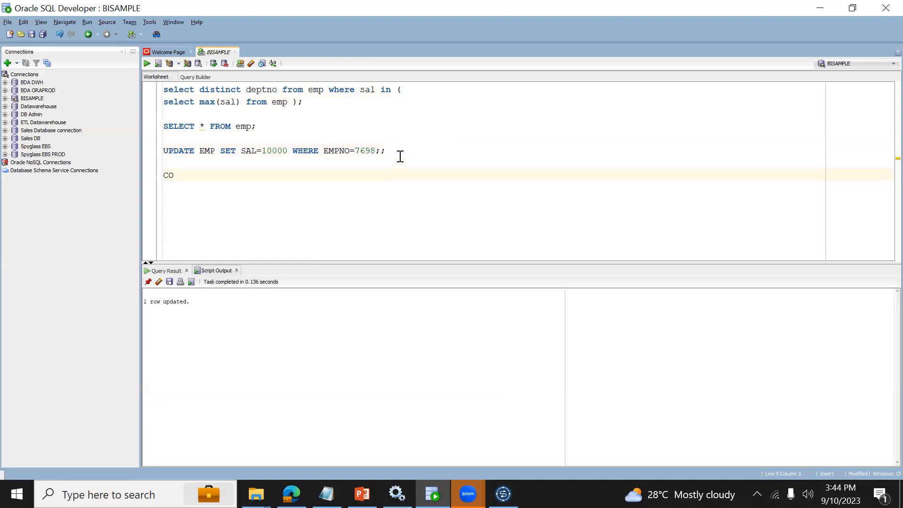
type("MMIT;")
key("ctrl+Return")
- Rerun the highest-salary department query and compare its result with the salary value in the UPDATE statement
left_click(303, 102)
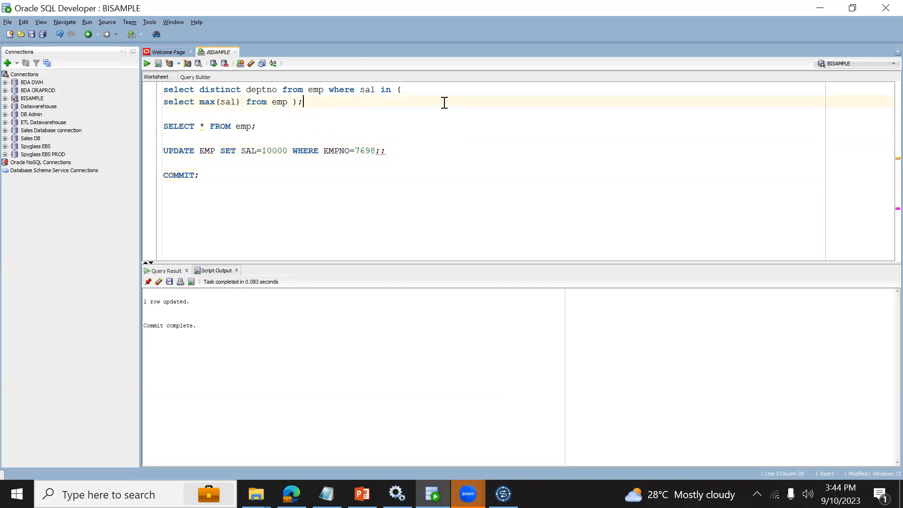
key("ctrl+Return")
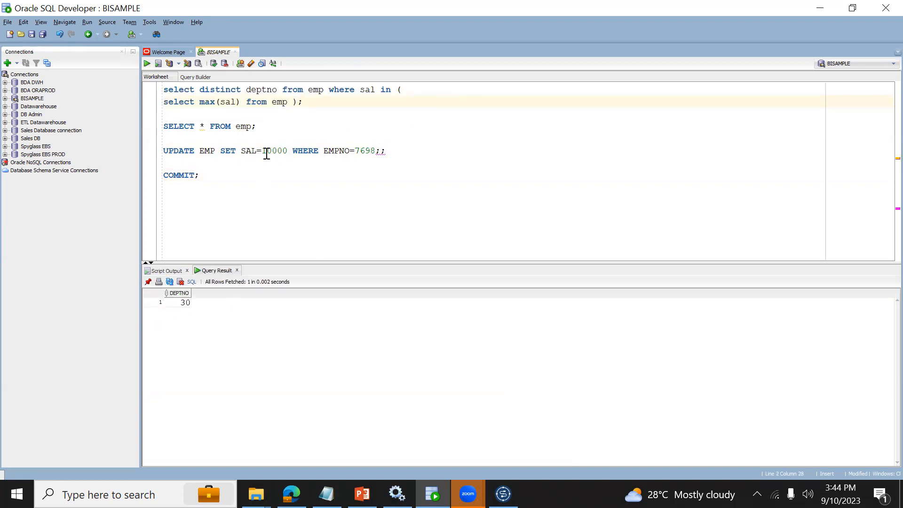
left_click_drag(262, 151, 289, 151)
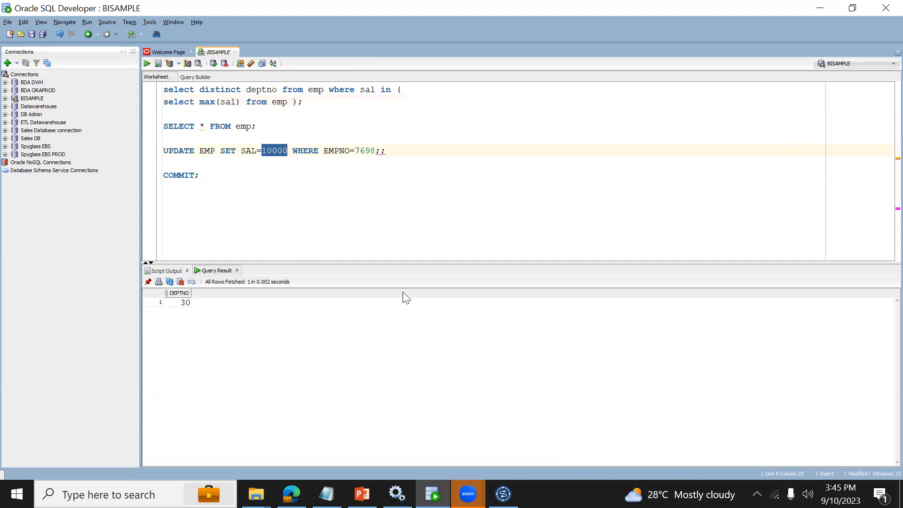
- Run job_TMAPVARIABLES again in Talend, and requery DWH.HR.SNOW_EMP in the Snowflake worksheet once the job ends
left_click(503, 494)
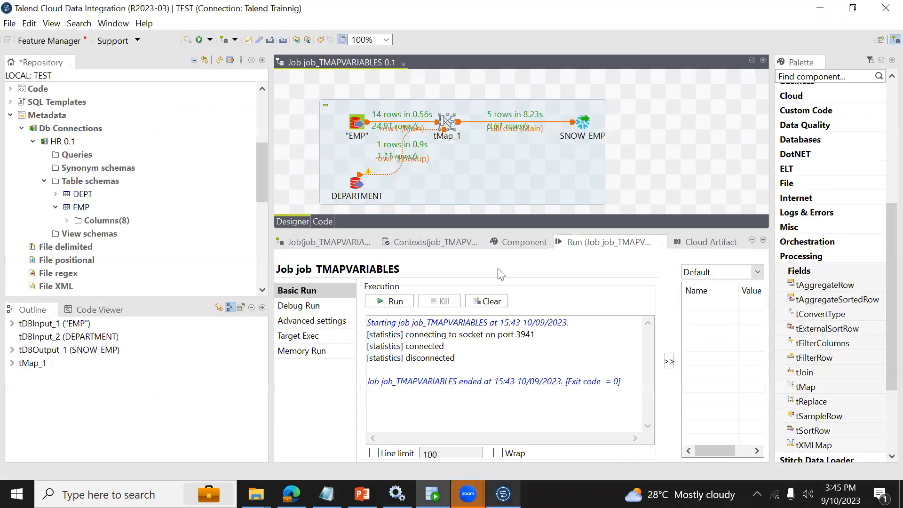
left_click(401, 299)
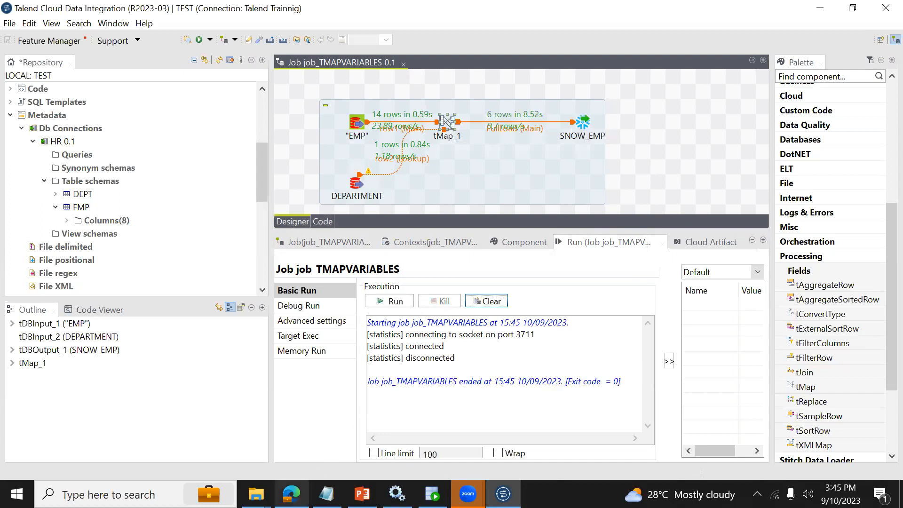
key("alt+Tab")
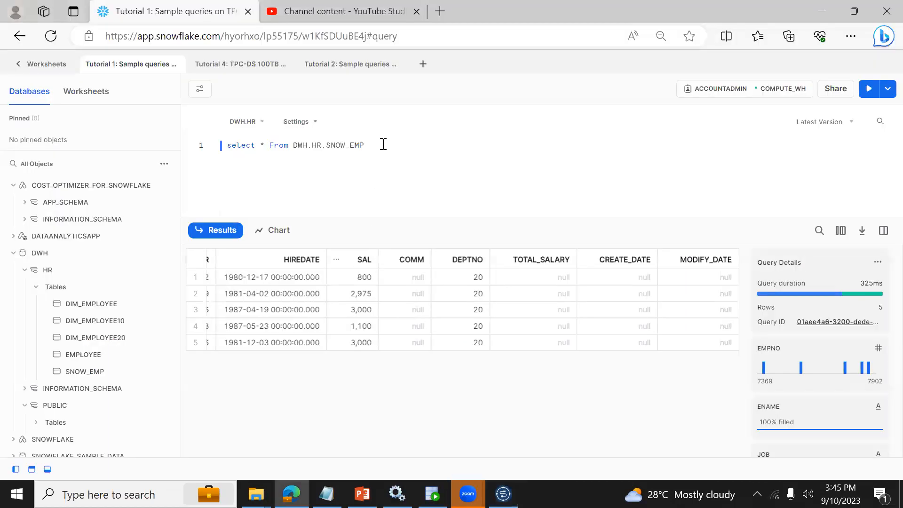
key("ctrl+Return")
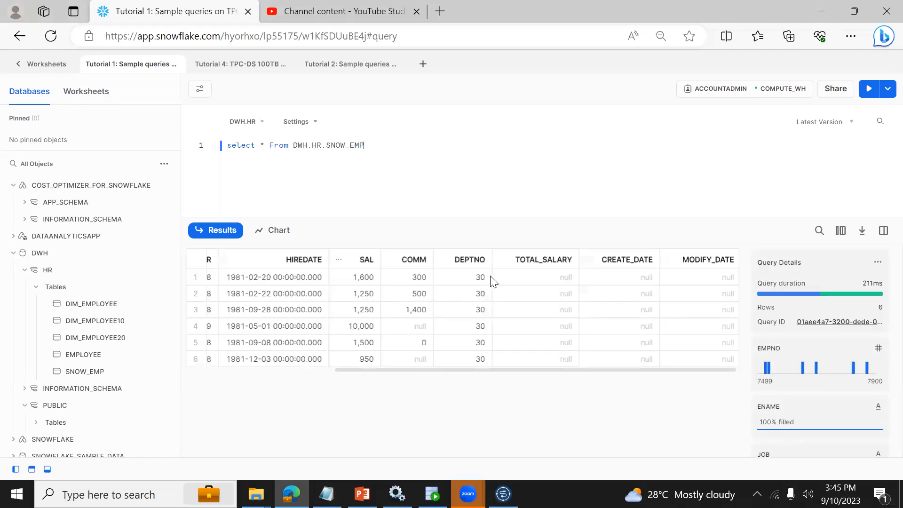
- Check the DEPTNO values row by row in the SNOW_EMP query result
left_click(490, 277)
key("Down")
key("Down")
key("Down")
key("Down")
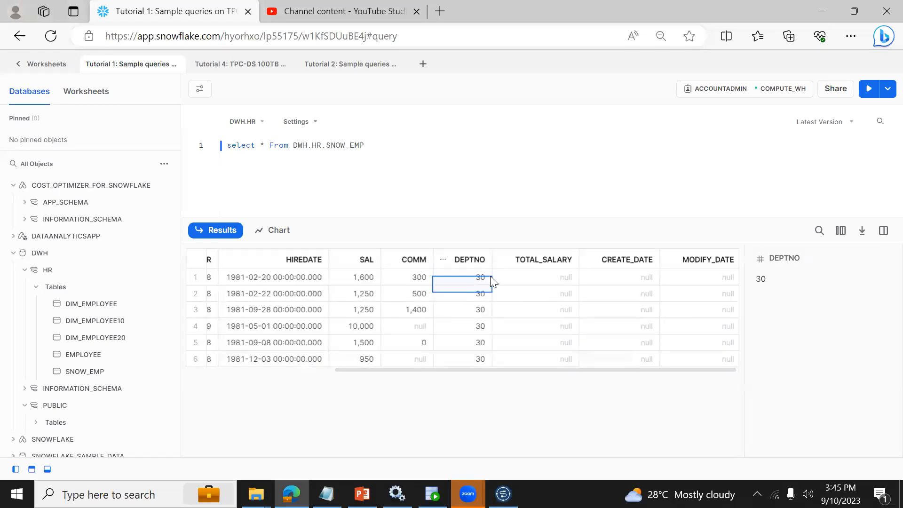